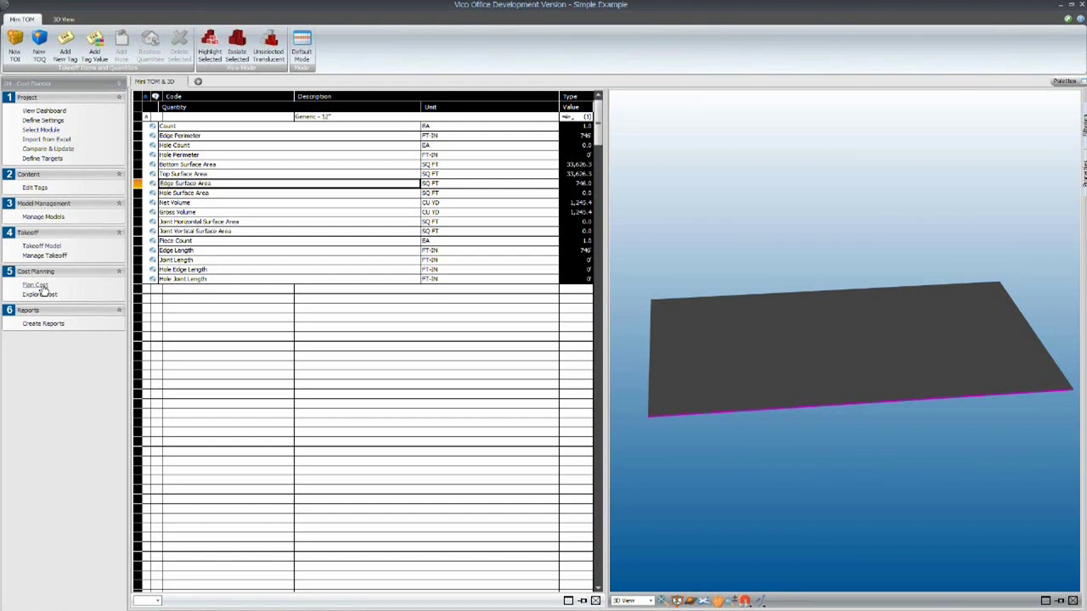
# Step: Open cost planning and add a component named "Slab Assembly" under the Simple Example project
pyautogui.click(36, 285)
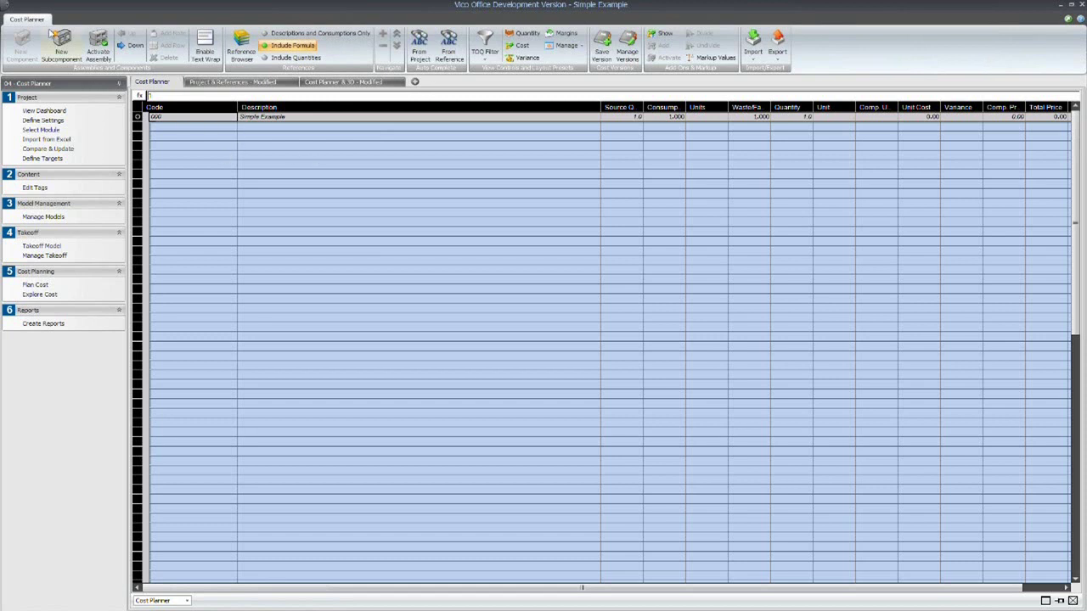
pyautogui.click(66, 51)
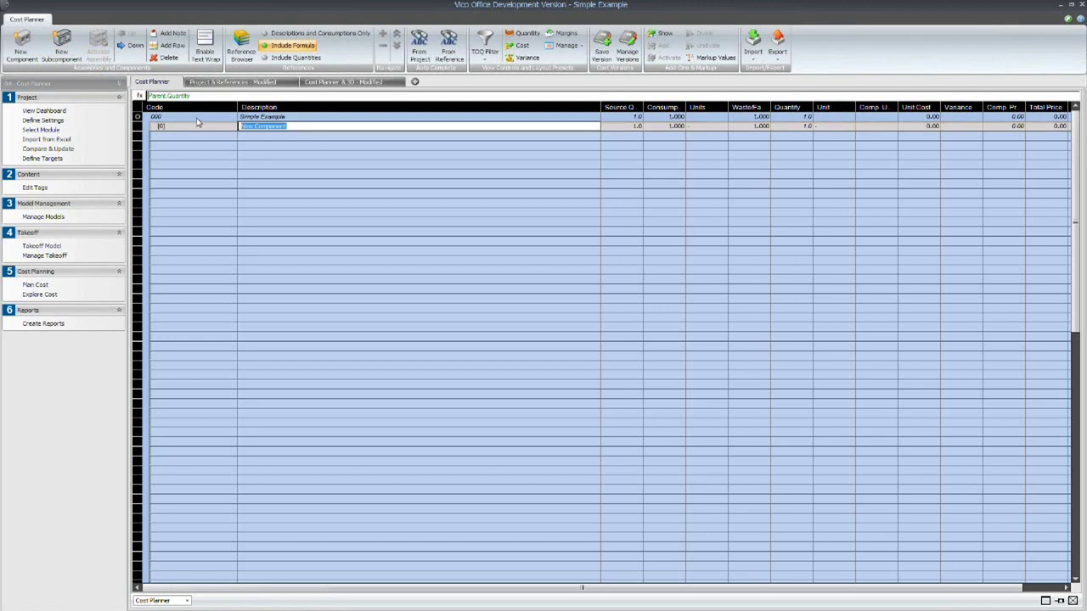
pyautogui.write('Ic')
pyautogui.click(242, 126)
pyautogui.press('Delete')
pyautogui.write('S')
pyautogui.press('Return')
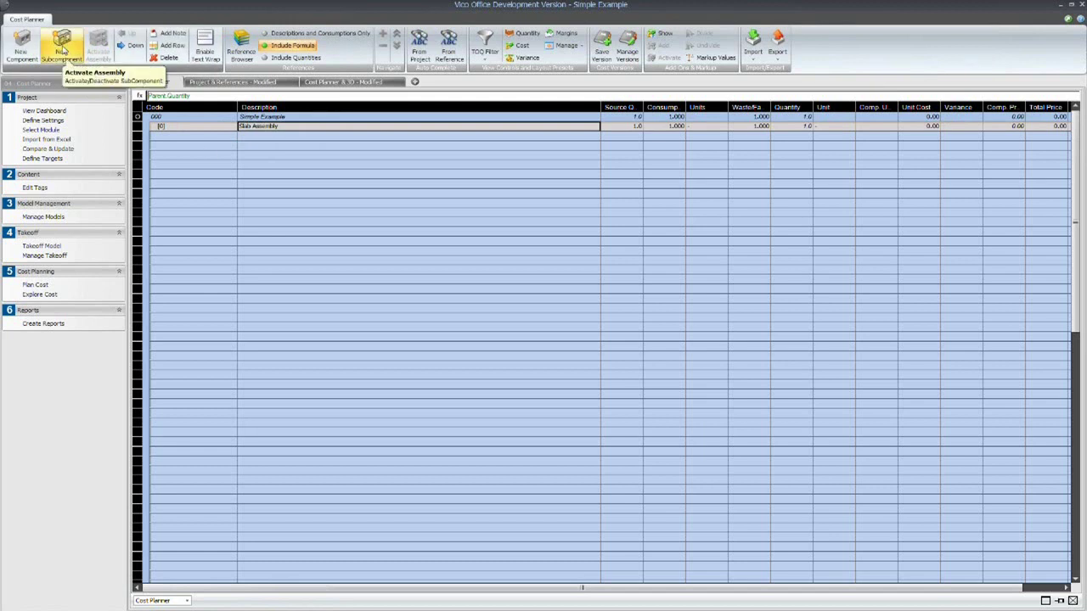
# Step: Add a subcomponent named "Formwork" under Slab Assembly
pyautogui.click(62, 51)
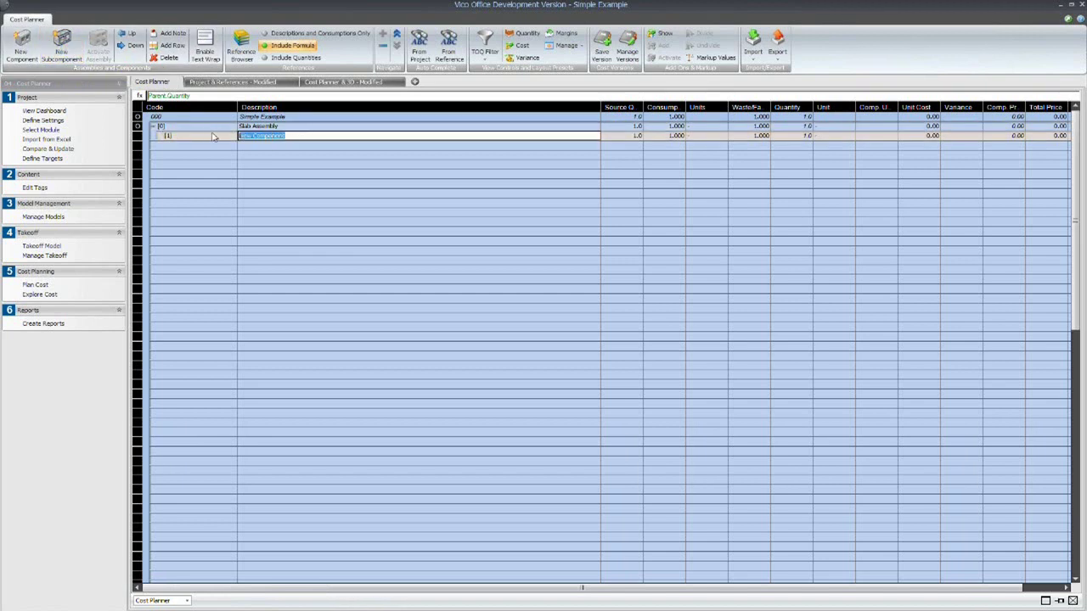
pyautogui.write('Formwork')
pyautogui.press('Return')
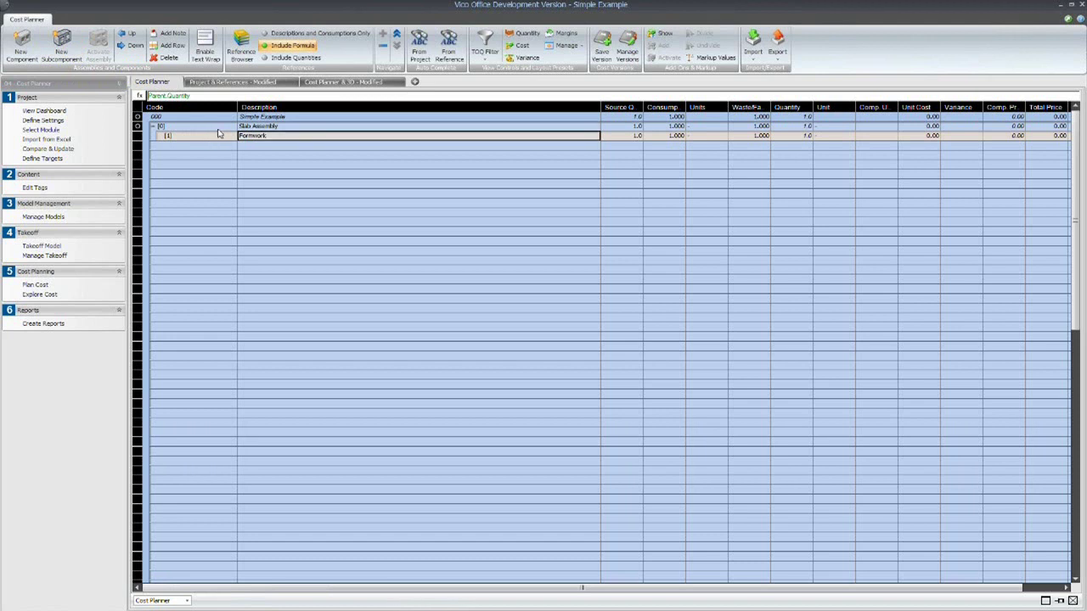
# Step: Add a component named "Rebar" below Formwork, on the same level within Slab Assembly
pyautogui.click(58, 53)
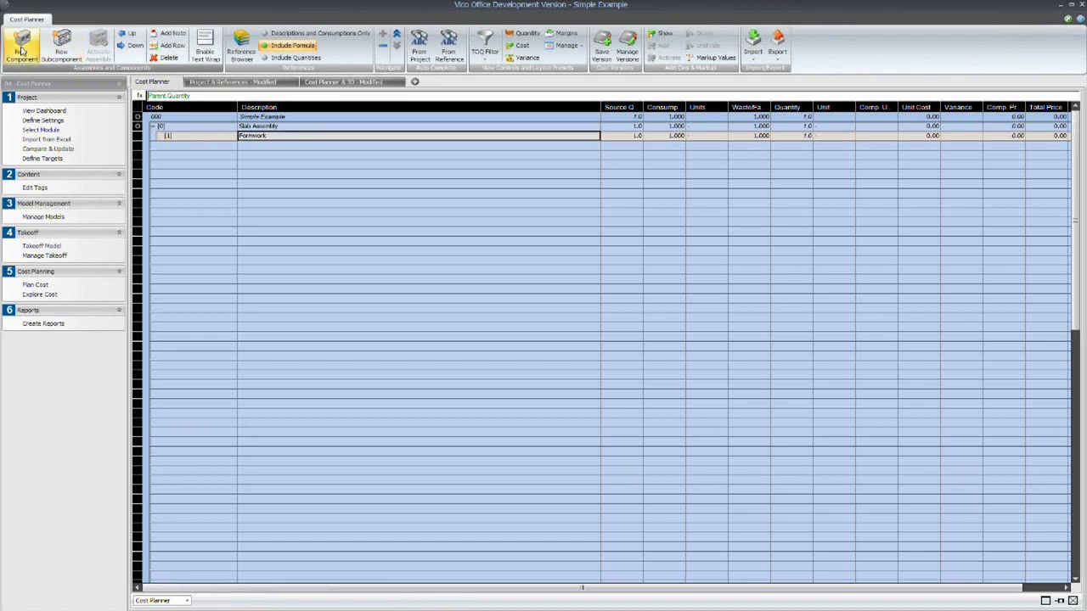
pyautogui.doubleClick(294, 146)
pyautogui.moveTo(294, 145); pyautogui.dragTo(209, 145)
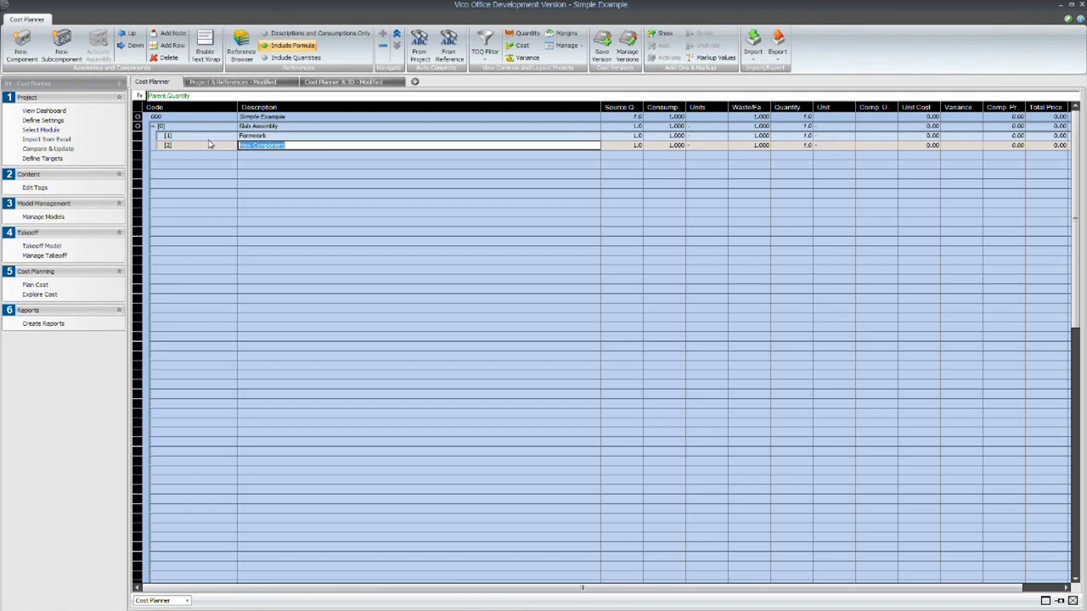
pyautogui.write('Rebar')
pyautogui.press('Return')
# Step: Add a component named "Concrete" below Rebar, on the same level within Slab Assembly
pyautogui.click(61, 47)
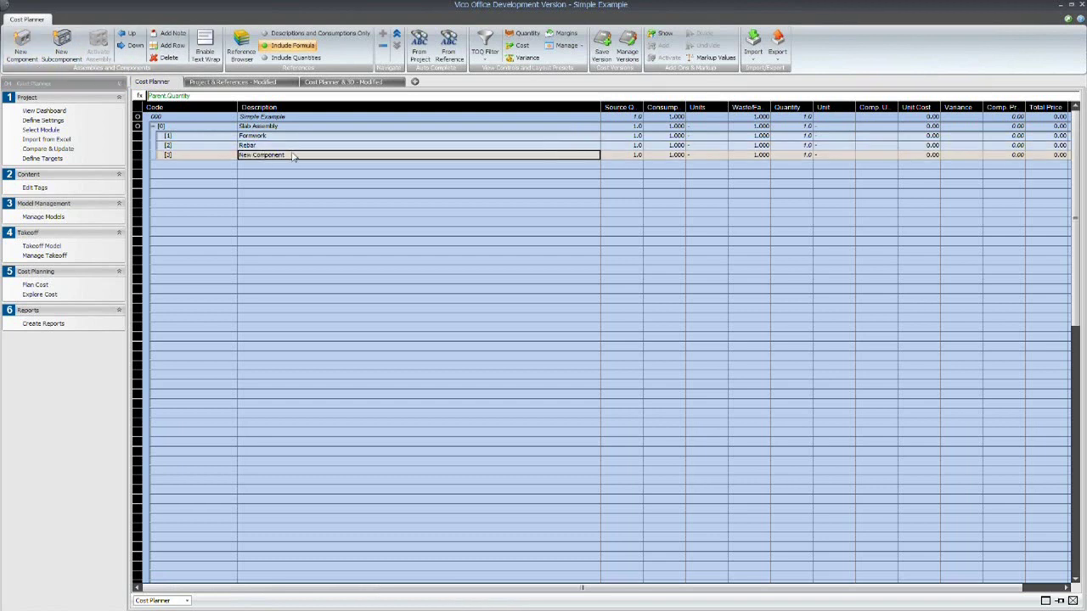
pyautogui.click(292, 156)
pyautogui.moveTo(292, 155); pyautogui.dragTo(228, 150)
pyautogui.write('Concrete')
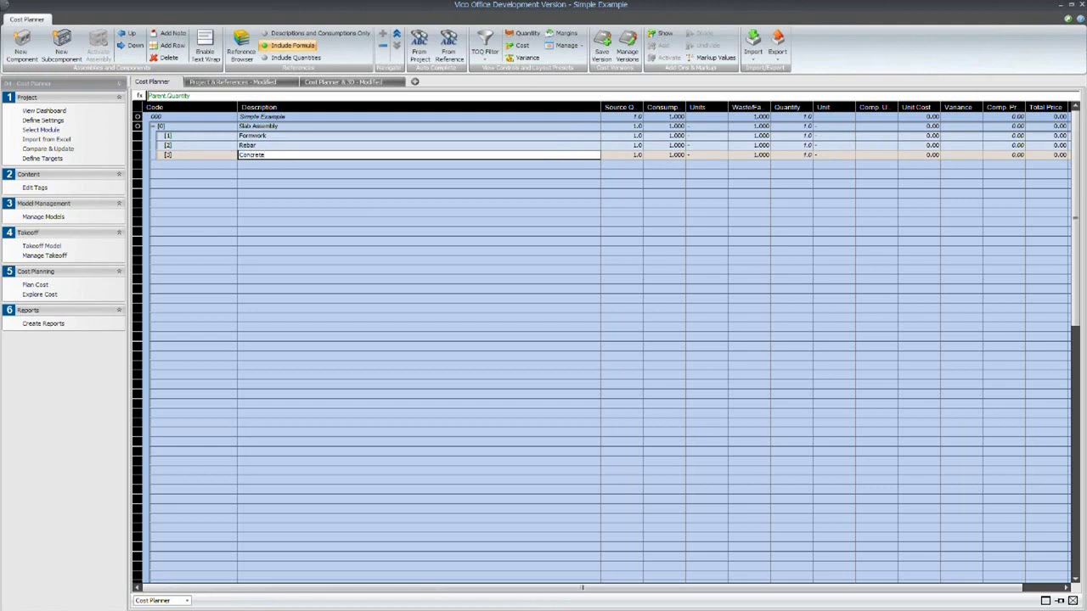
pyautogui.press('Return')
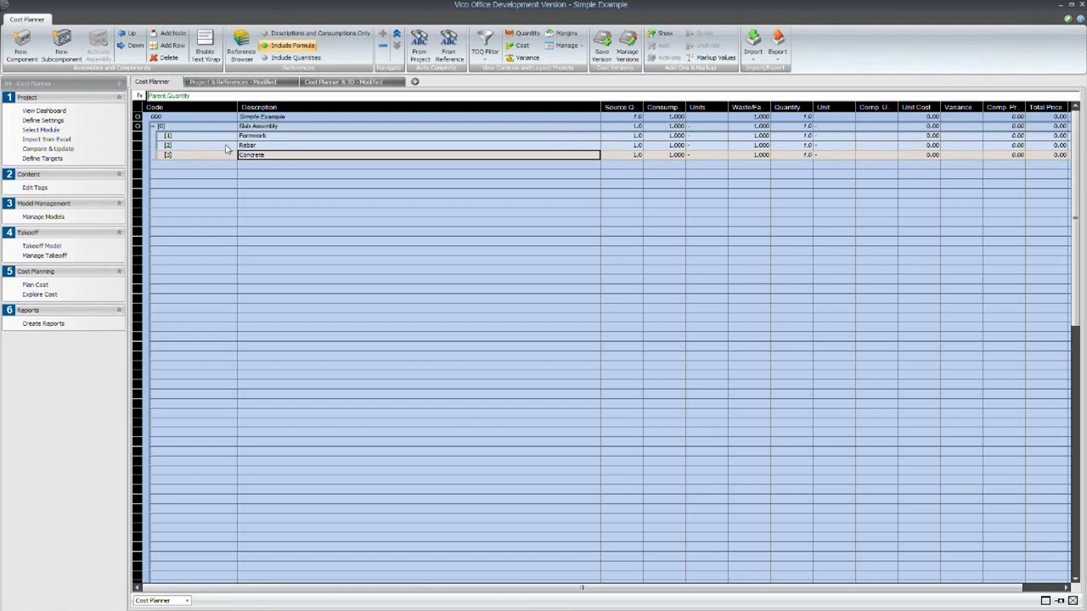
# Step: Add a subcomponent named "Fmwk Materials" under Formwork
pyautogui.click(268, 137)
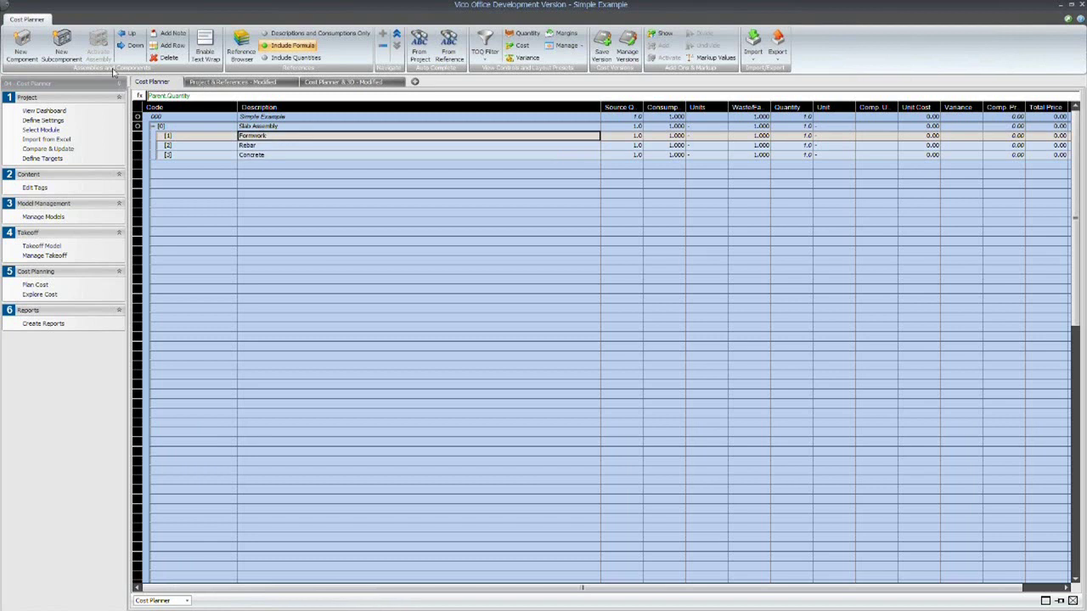
pyautogui.click(62, 46)
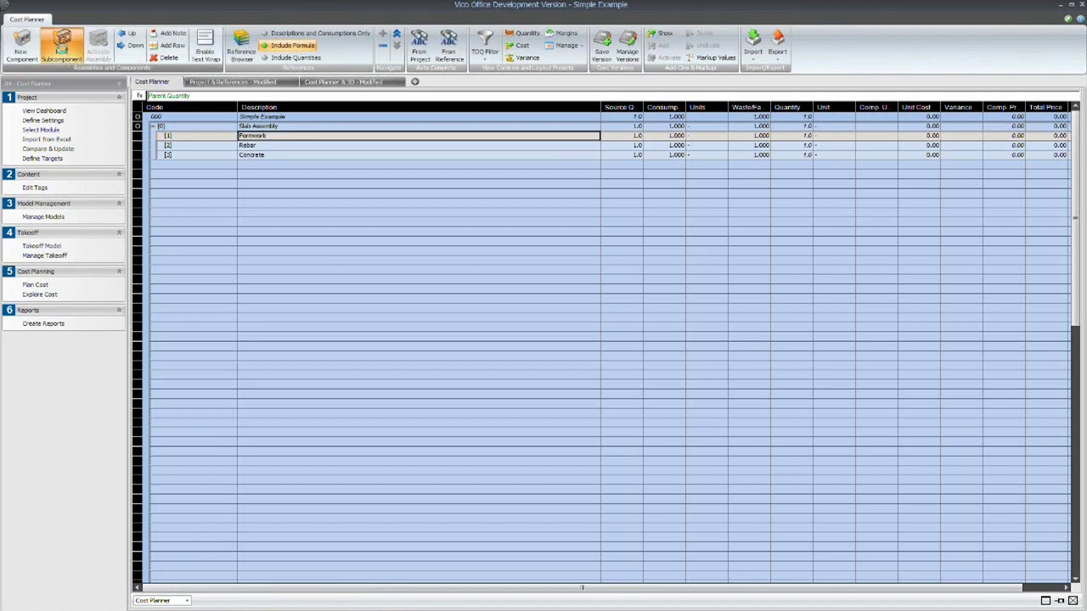
pyautogui.doubleClick(299, 146)
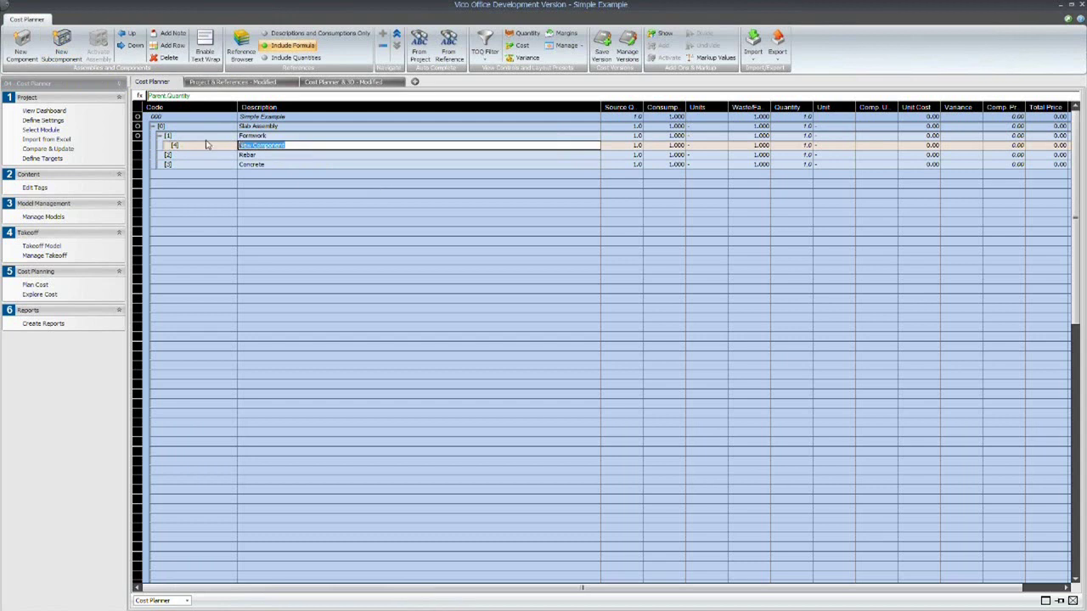
pyautogui.write('Fmwk Materials')
pyautogui.click(290, 184)
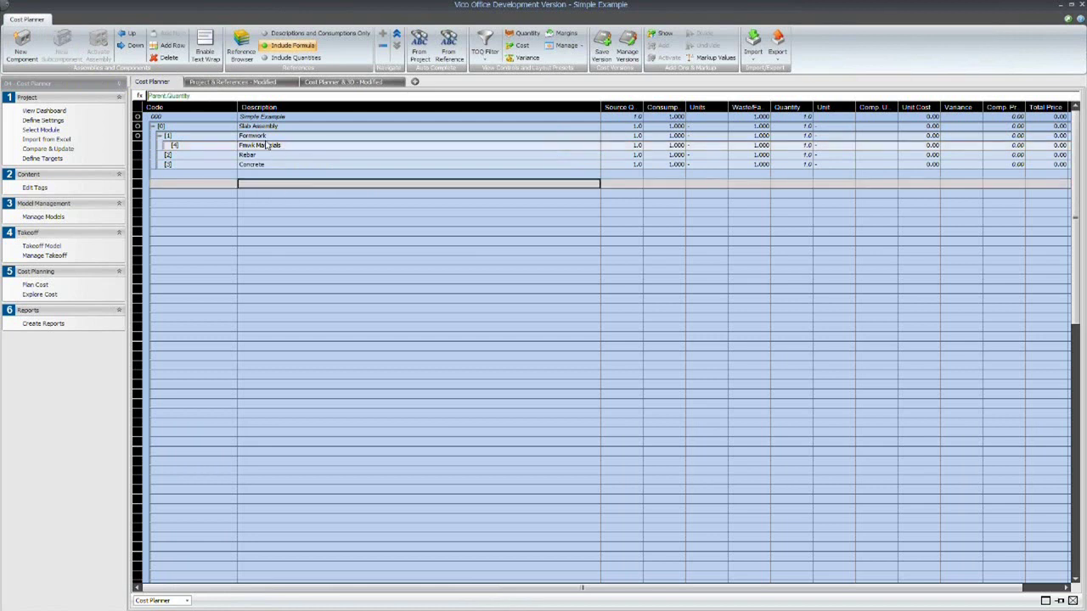
# Step: Add a component named "Fmwk Carpenter" below Fmwk Materials within Formwork
pyautogui.click(265, 145)
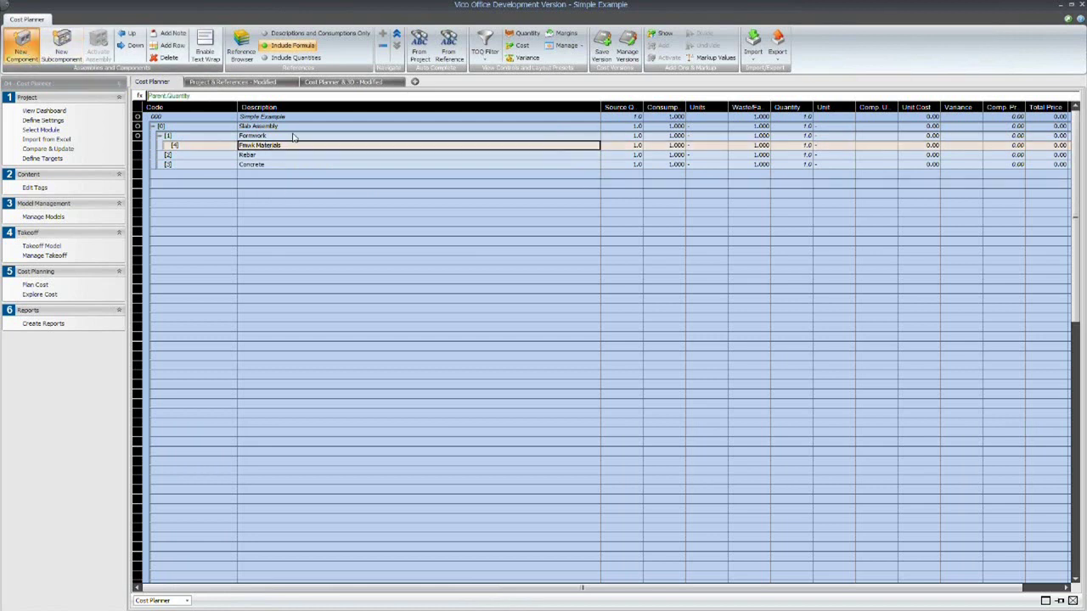
pyautogui.press('Insert')
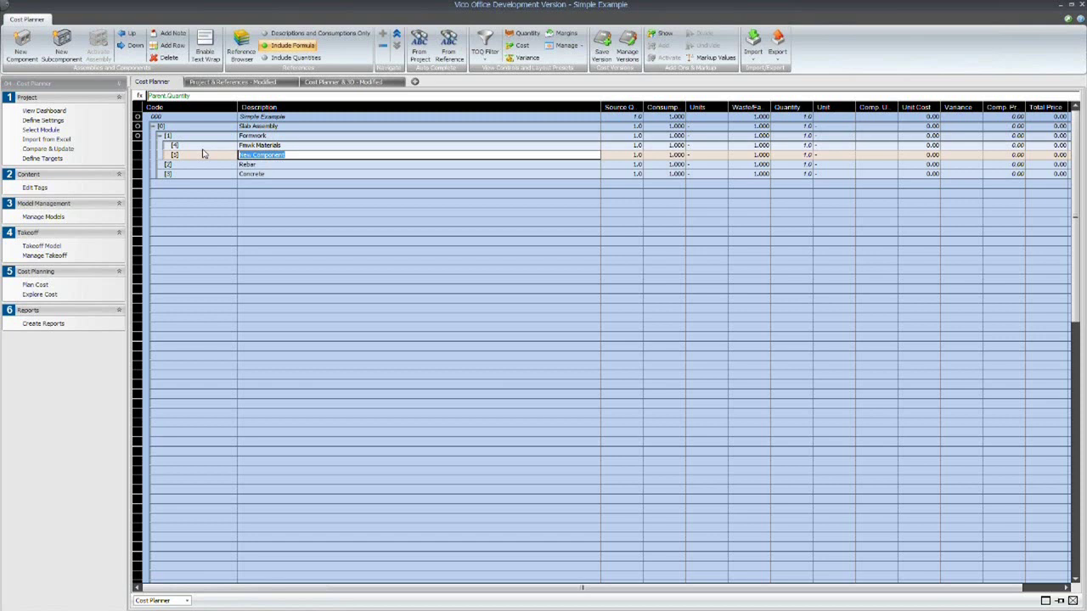
pyautogui.write('Fmwk Carpenter')
pyautogui.press('Return')
# Step: Add a subcomponent named "Rebar Material" under Rebar
pyautogui.click(266, 167)
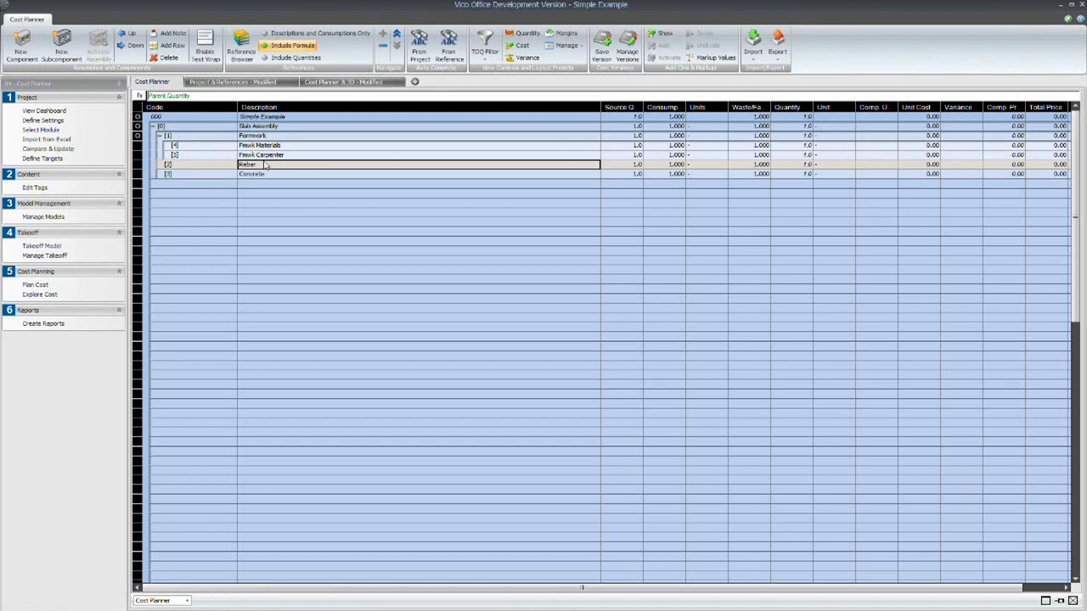
pyautogui.click(62, 53)
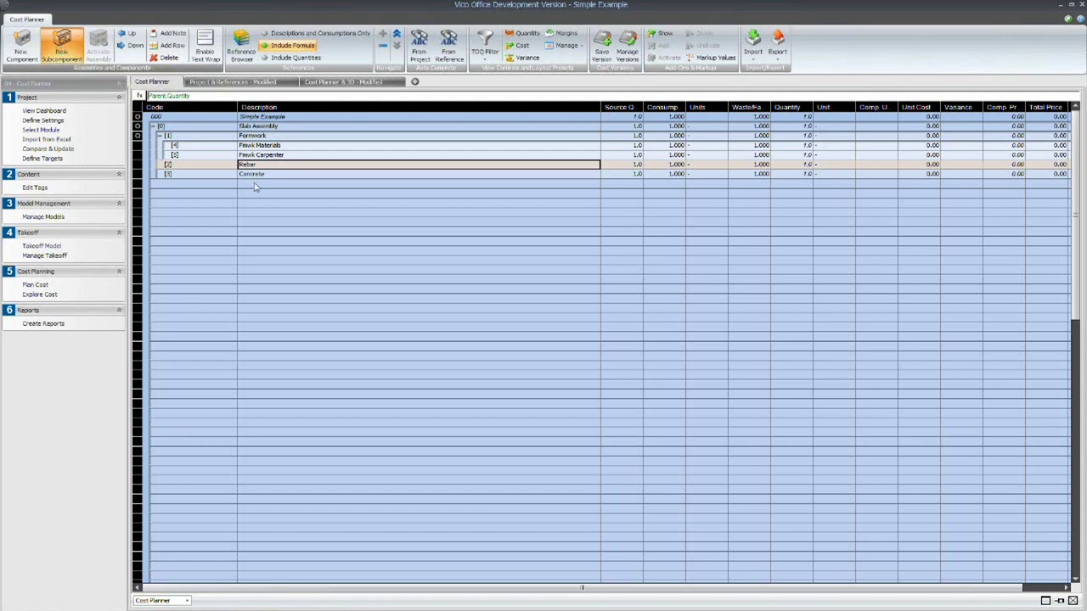
pyautogui.click(294, 175)
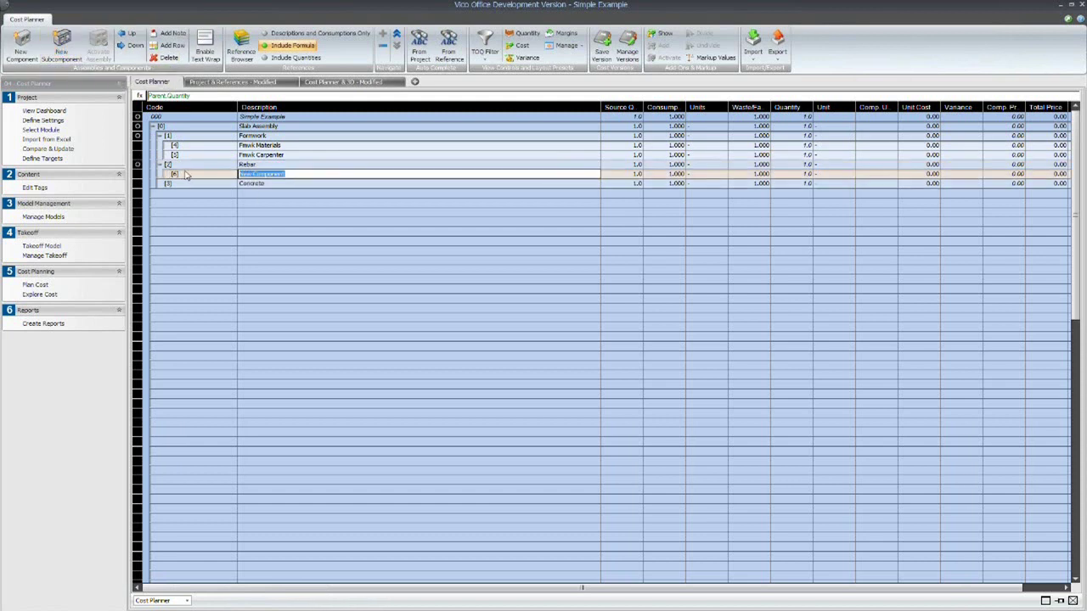
pyautogui.write('Rebar Material')
pyautogui.press('Return')
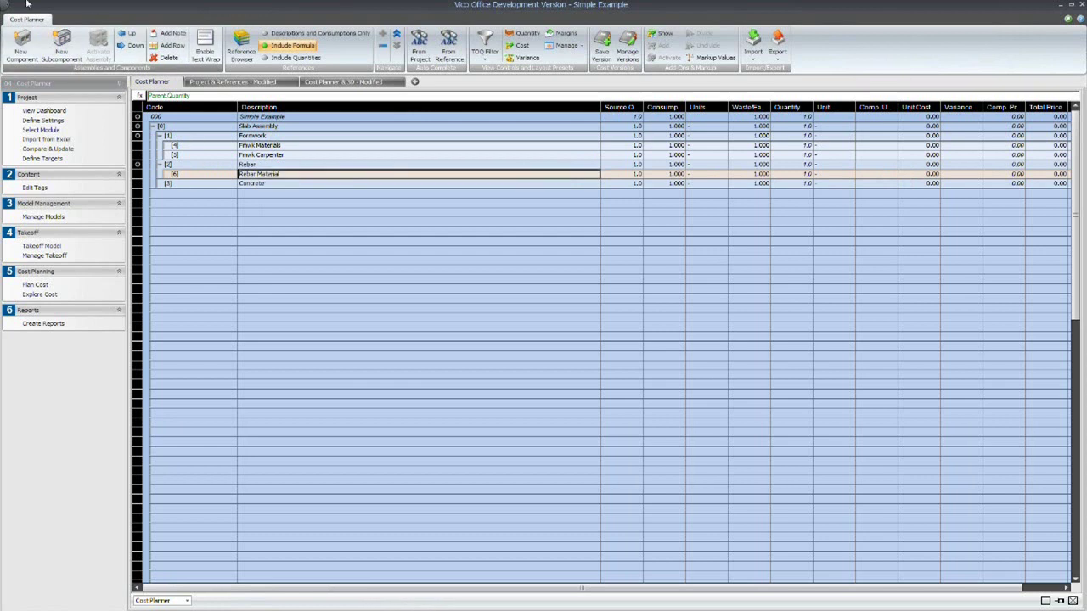
# Step: Add a component named "Rodman" below Rebar Material within Rebar
pyautogui.click(25, 53)
pyautogui.click(299, 185)
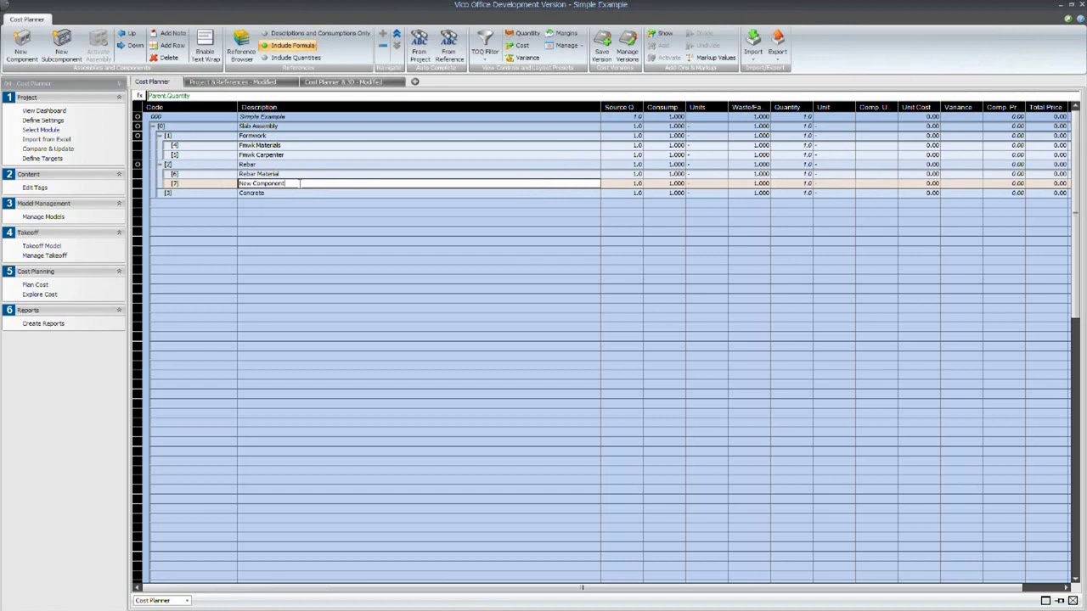
pyautogui.write('Rodman')
pyautogui.press('Return')
# Step: Add a subcomponent named "Concrete Material" under Concrete
pyautogui.click(274, 195)
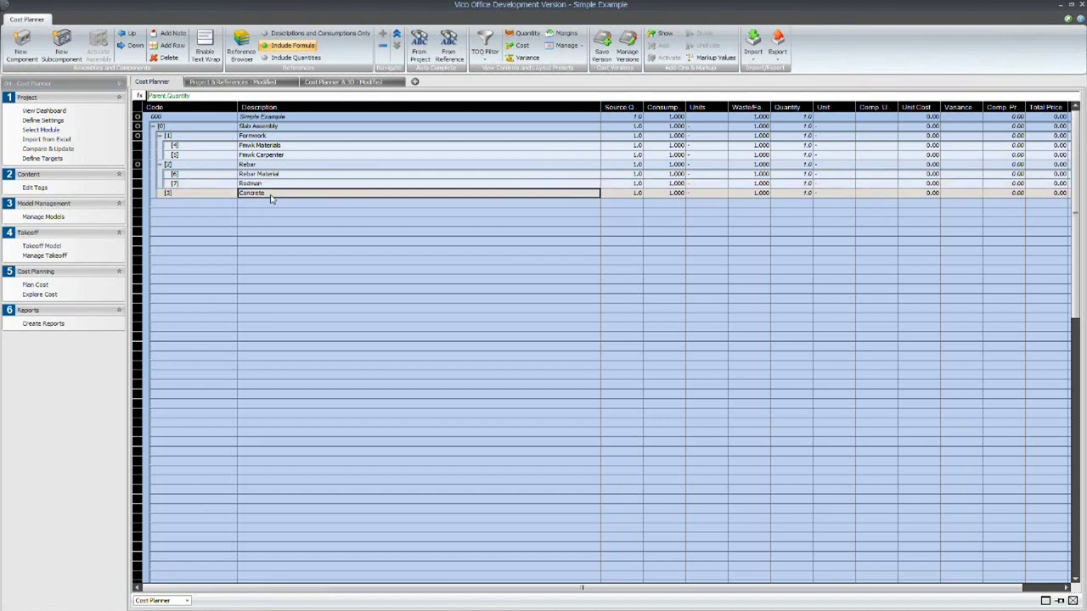
pyautogui.click(77, 54)
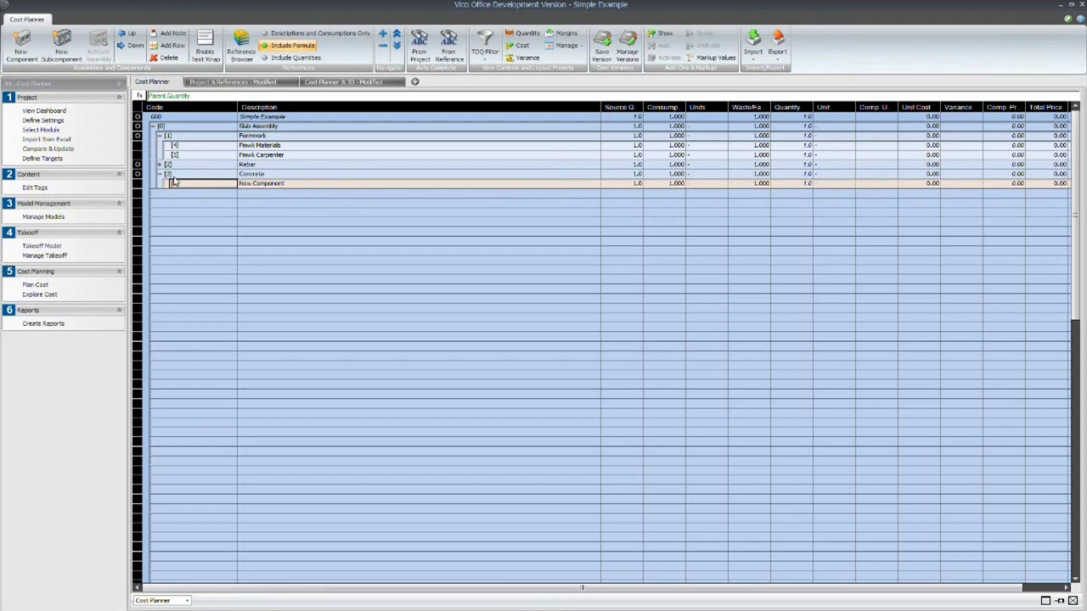
pyautogui.click(285, 184)
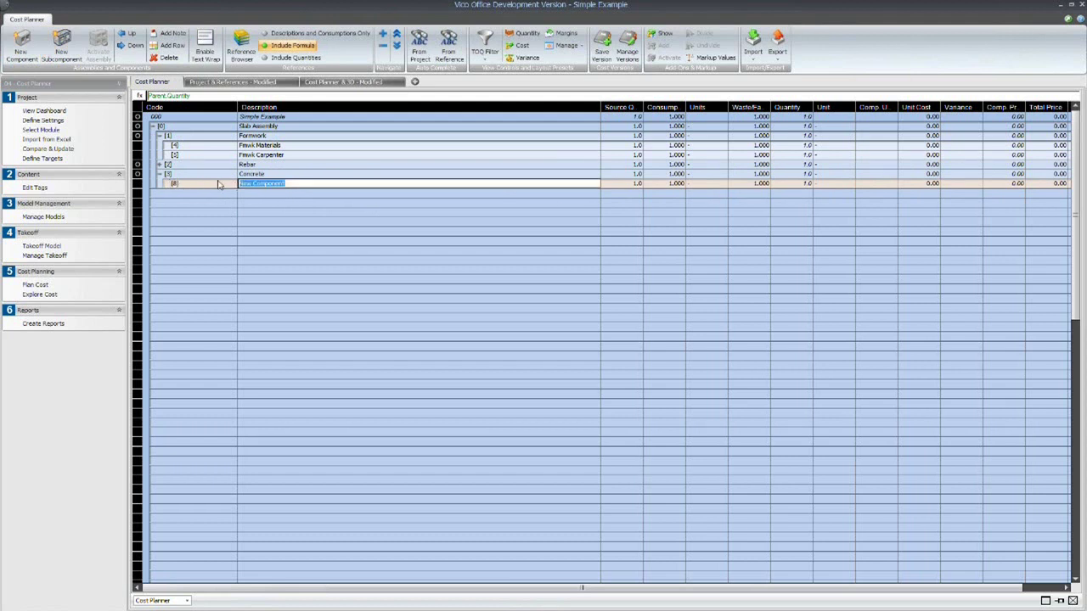
pyautogui.write('Concrete Material')
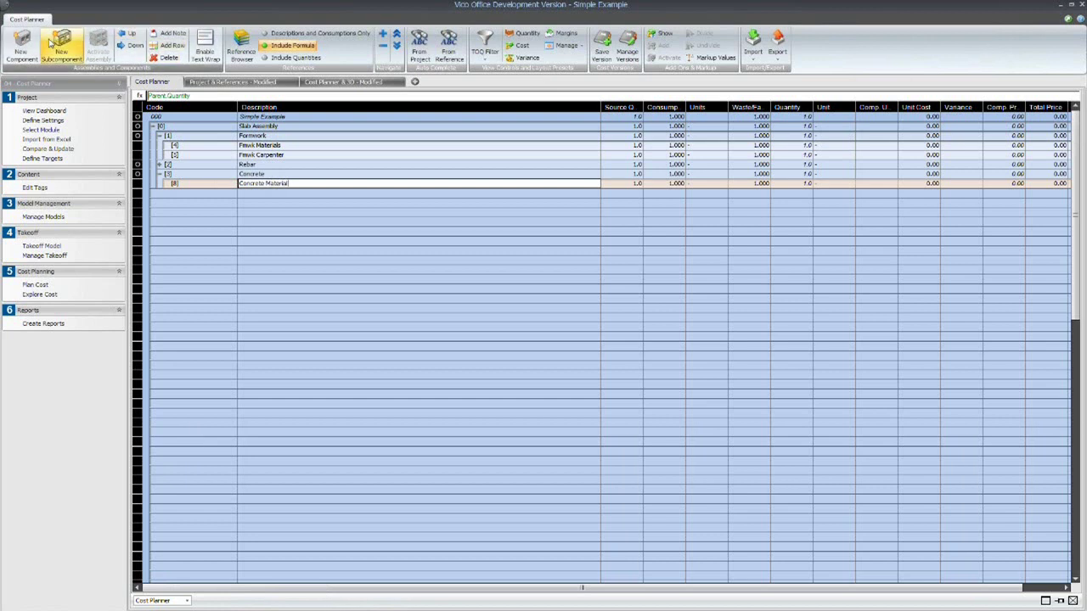
pyautogui.press('Return')
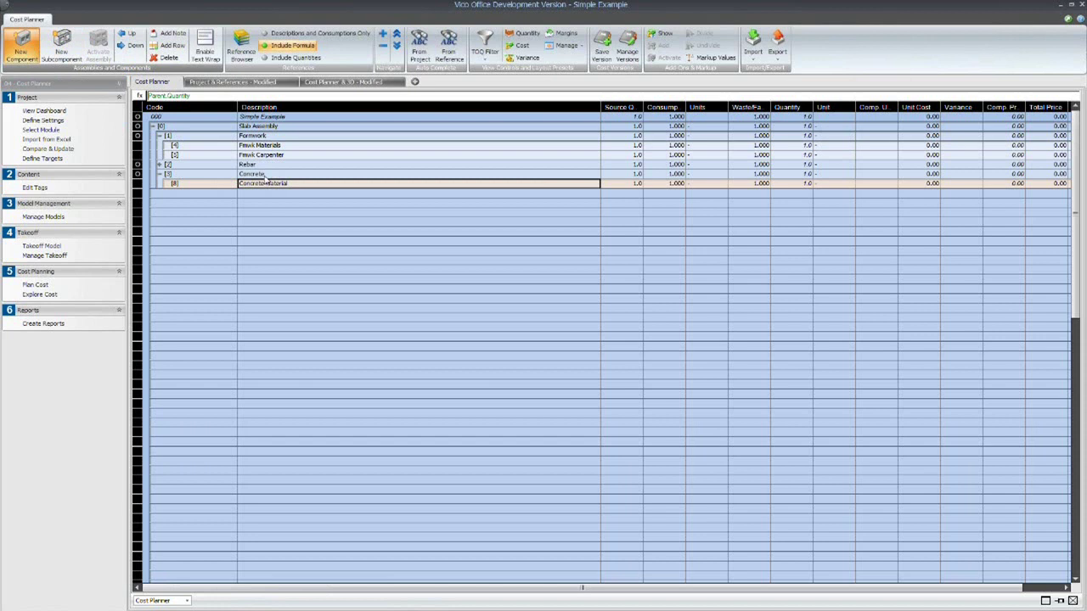
# Step: Add a component named "Concrete Labour" below Concrete Material within Concrete
pyautogui.click(22, 42)
pyautogui.click(306, 194)
pyautogui.moveTo(305, 194); pyautogui.dragTo(215, 194)
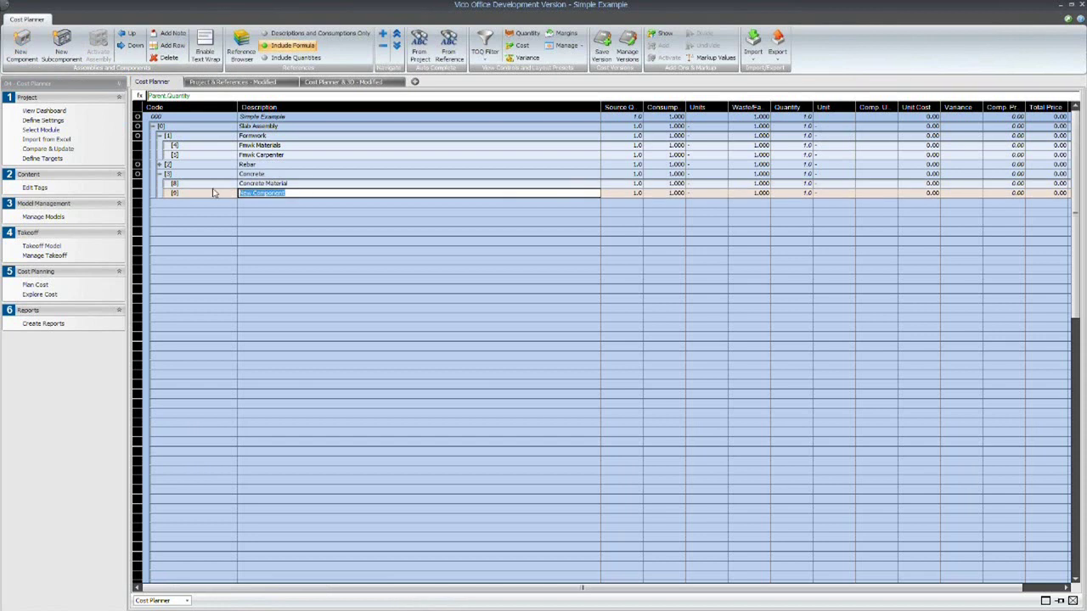
pyautogui.write('Concrete Labour')
pyautogui.press('Tab')
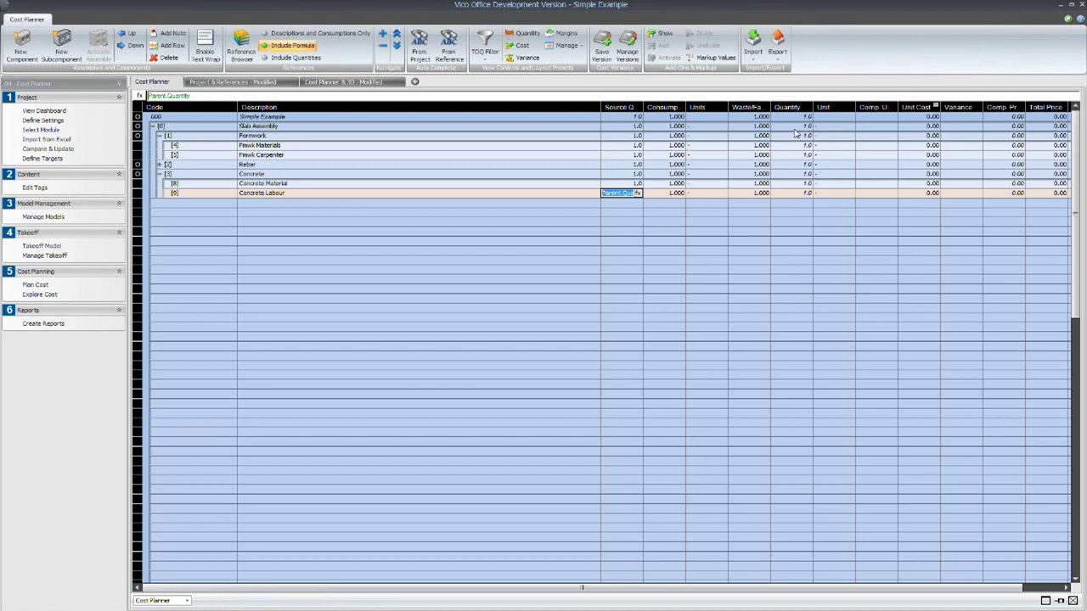
pyautogui.press('Return')
# Step: Set the quantity unit to SF for both Slab Assembly and Formwork
pyautogui.click(830, 128)
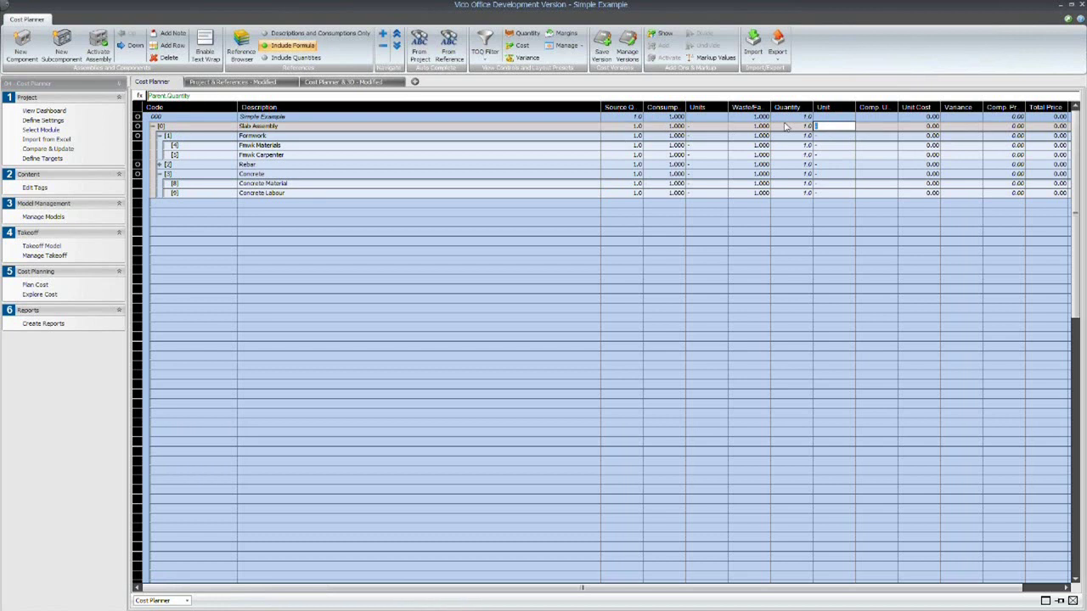
pyautogui.write('q')
pyautogui.press('Return')
pyautogui.click(825, 136)
pyautogui.write('SF')
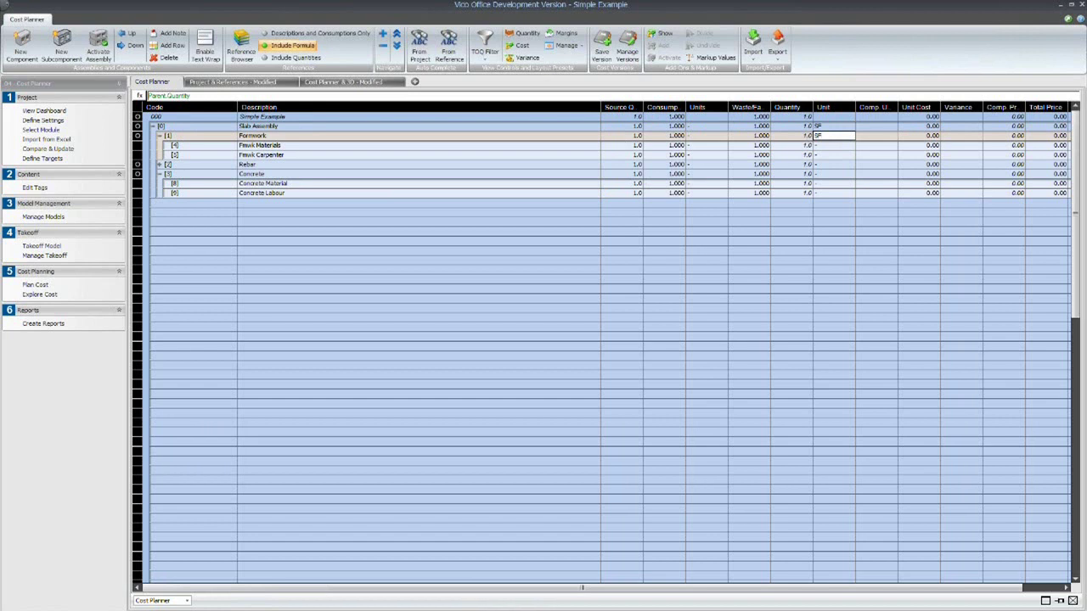
# Step: Set the quantity unit of Fmwk Materials to SF and of Fmwk Carpenter to HR
pyautogui.click(834, 149)
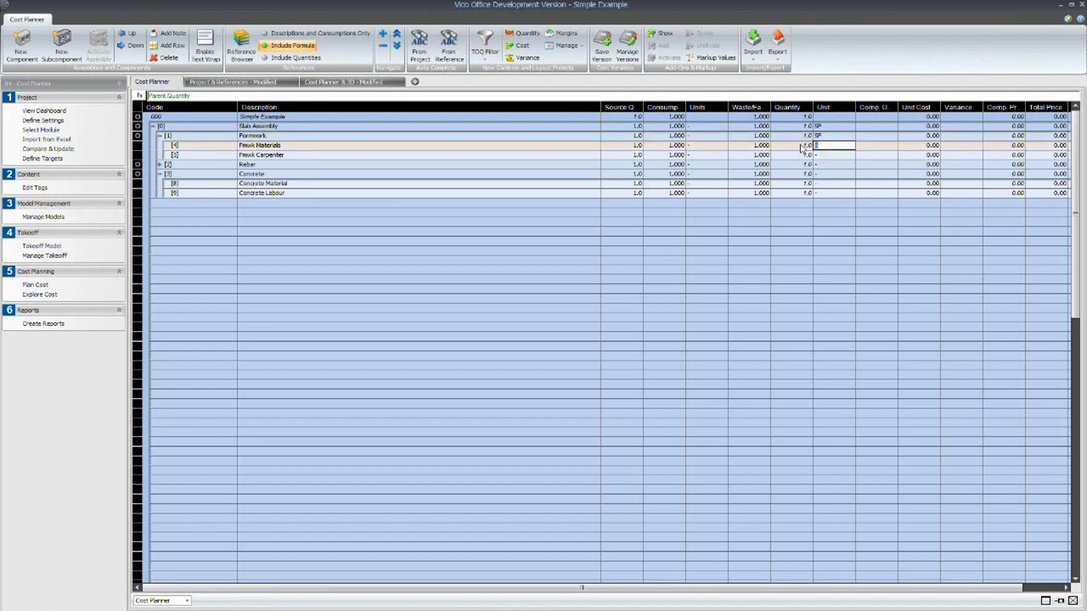
pyautogui.write('SF')
pyautogui.press('Return')
pyautogui.click(822, 156)
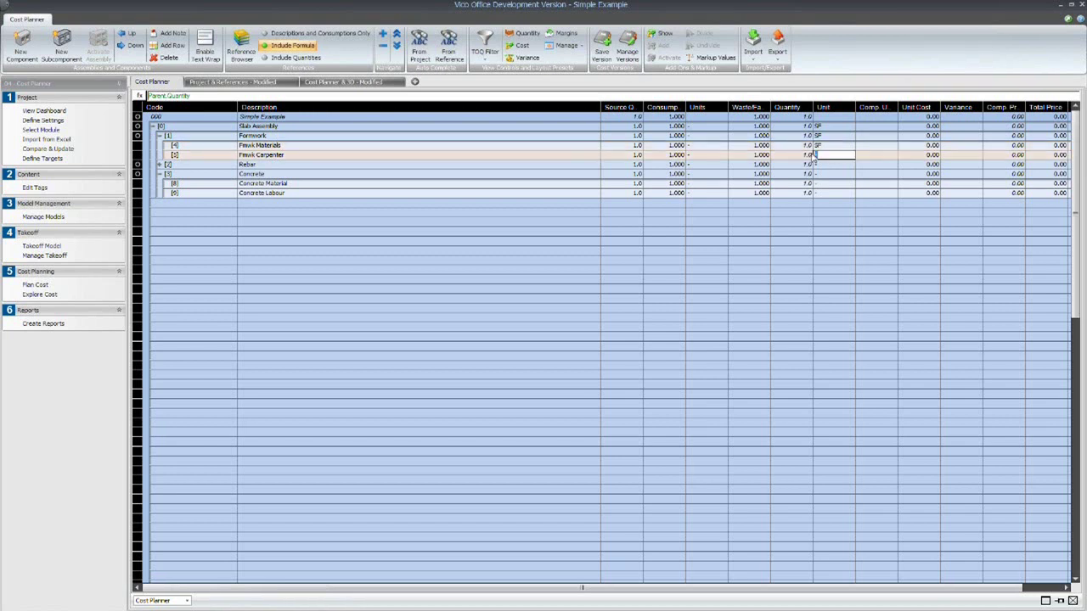
pyautogui.write('HR')
pyautogui.press('Return')
# Step: Expand the Rebar component and set its quantity unit to TON
pyautogui.click(159, 166)
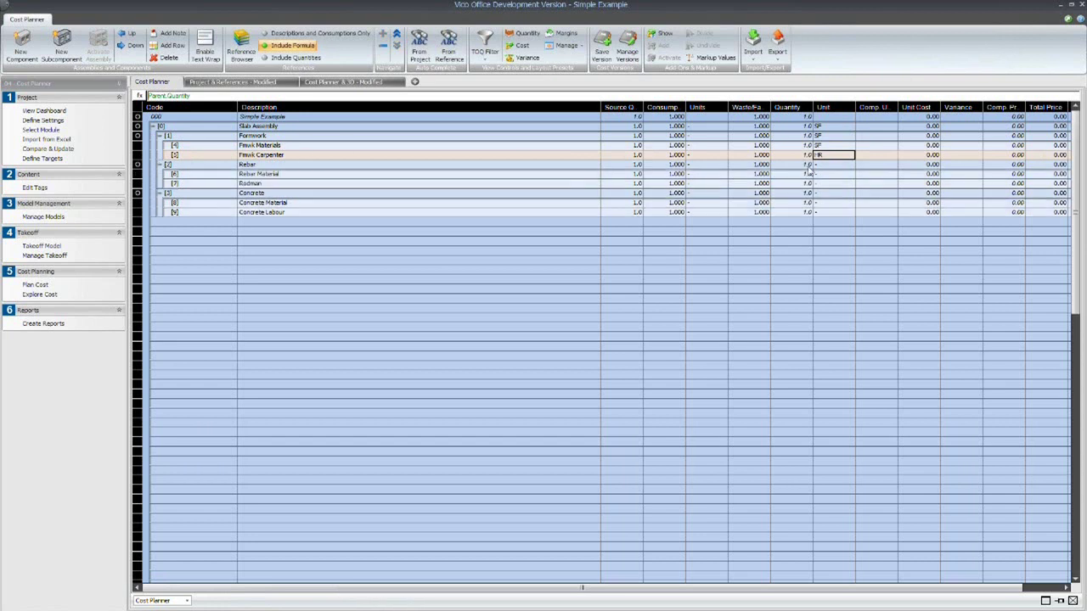
pyautogui.click(826, 164)
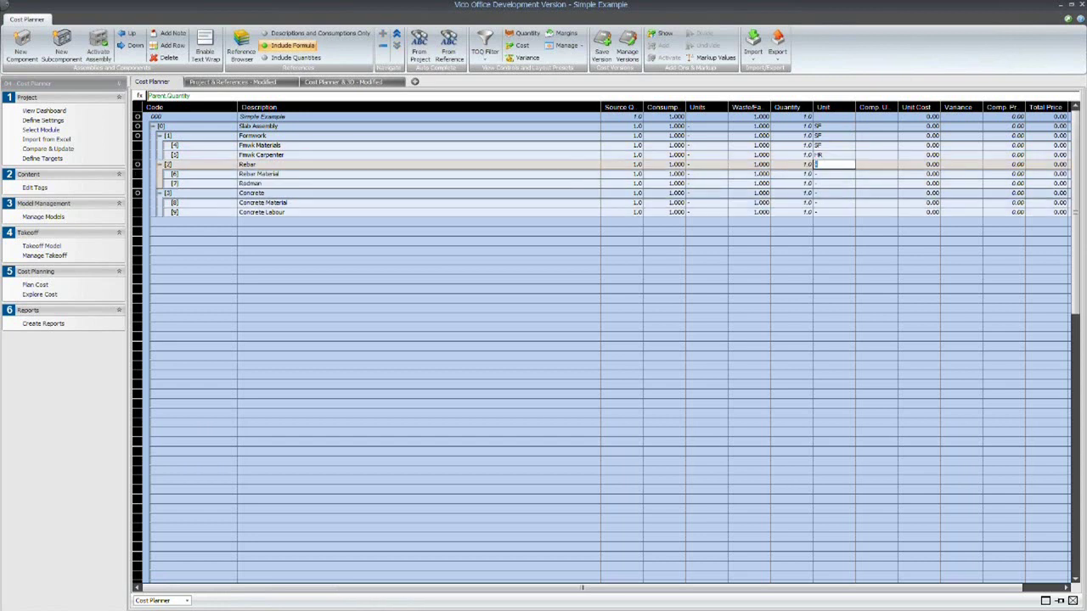
pyautogui.write('TON')
pyautogui.press('Return')
# Step: Set the quantity unit of Rebar Material to TON and of Rodman to HR
pyautogui.click(831, 176)
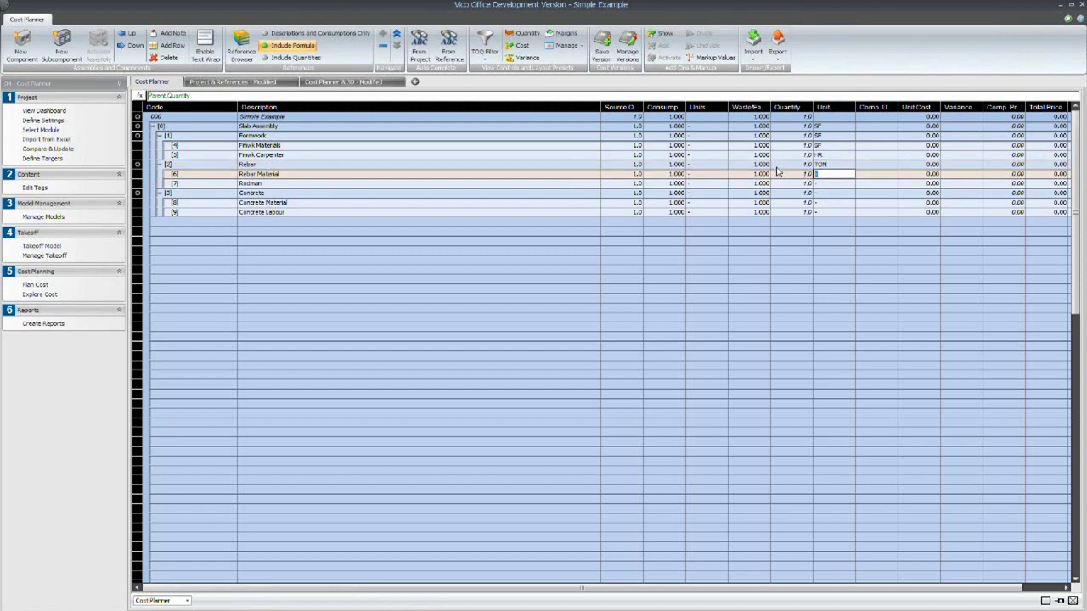
pyautogui.write('TON')
pyautogui.press('Return')
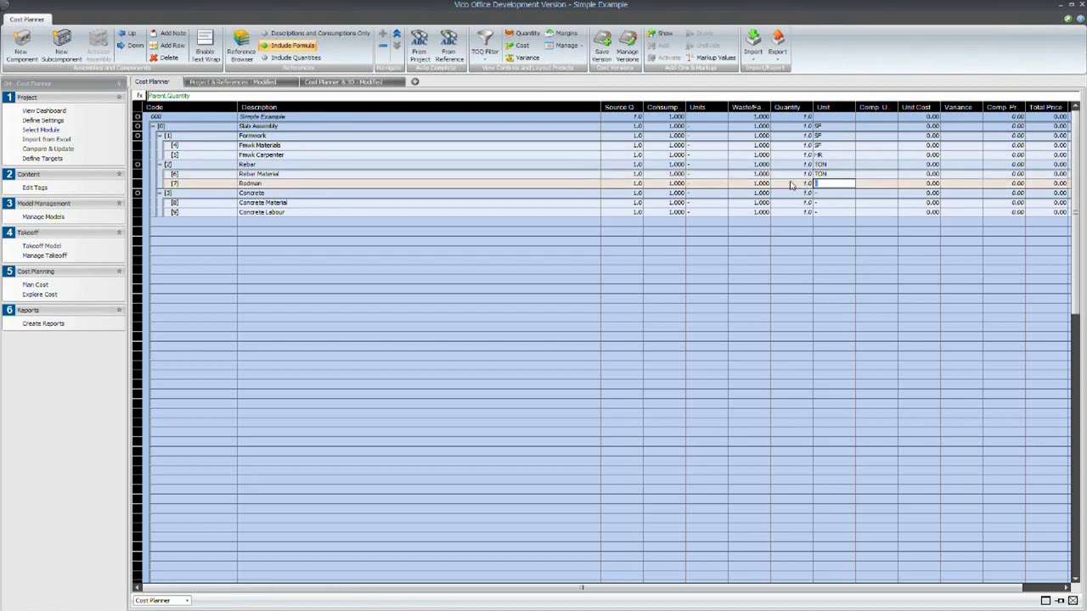
pyautogui.write('HR')
pyautogui.press('Return')
# Step: Set the quantity unit of Concrete and Concrete Material to CY and of Concrete Labour to HR
pyautogui.write('C')
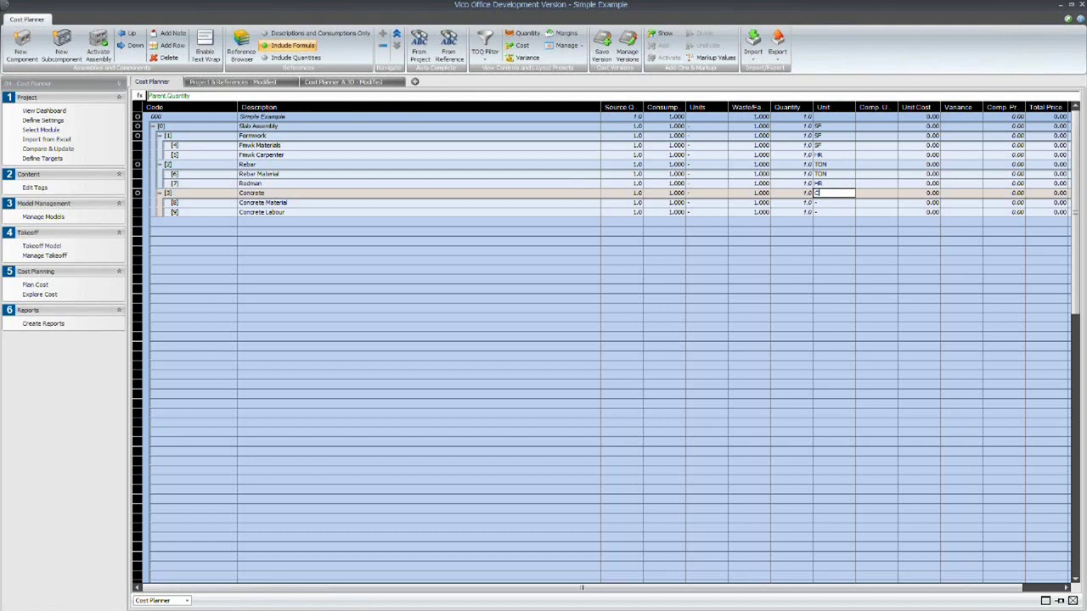
pyautogui.write('Y')
pyautogui.press('Return')
pyautogui.write('CY')
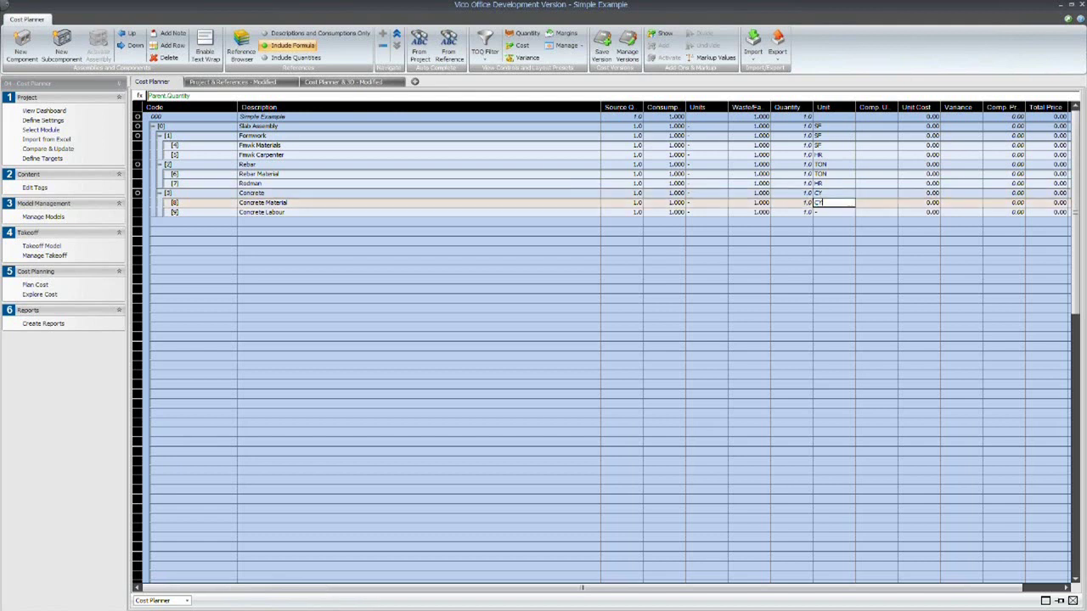
pyautogui.press('Return')
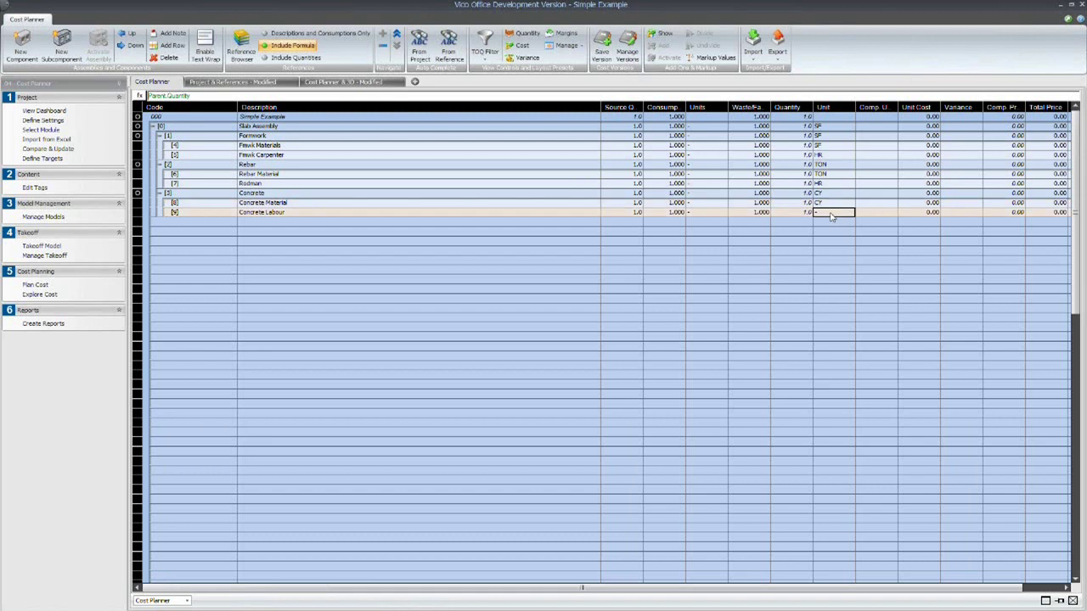
pyautogui.write('HR')
pyautogui.press('Return')
# Step: Replace Slab Assembly's source quantity formula with the Top Surface Area of the Generic - 12" takeoff item
pyautogui.click(636, 126)
pyautogui.click(635, 126)
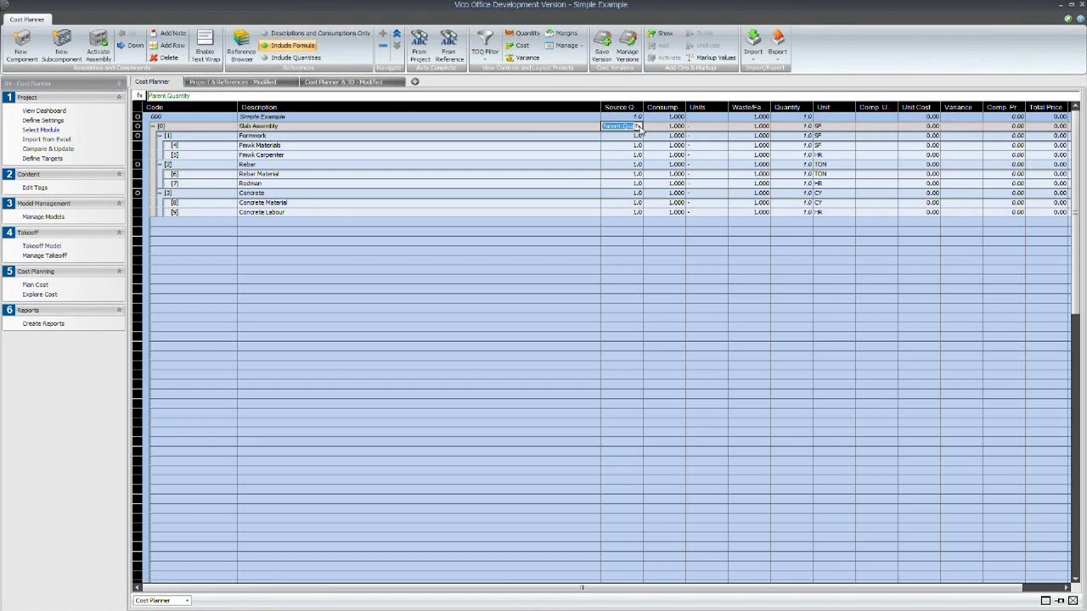
pyautogui.click(637, 126)
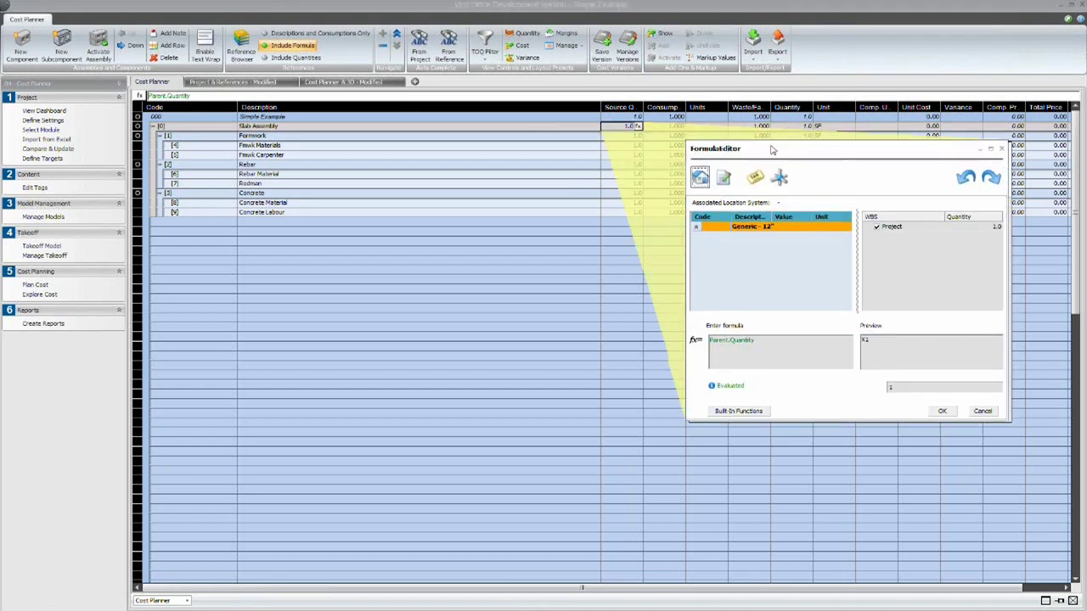
pyautogui.moveTo(772, 149); pyautogui.dragTo(739, 135)
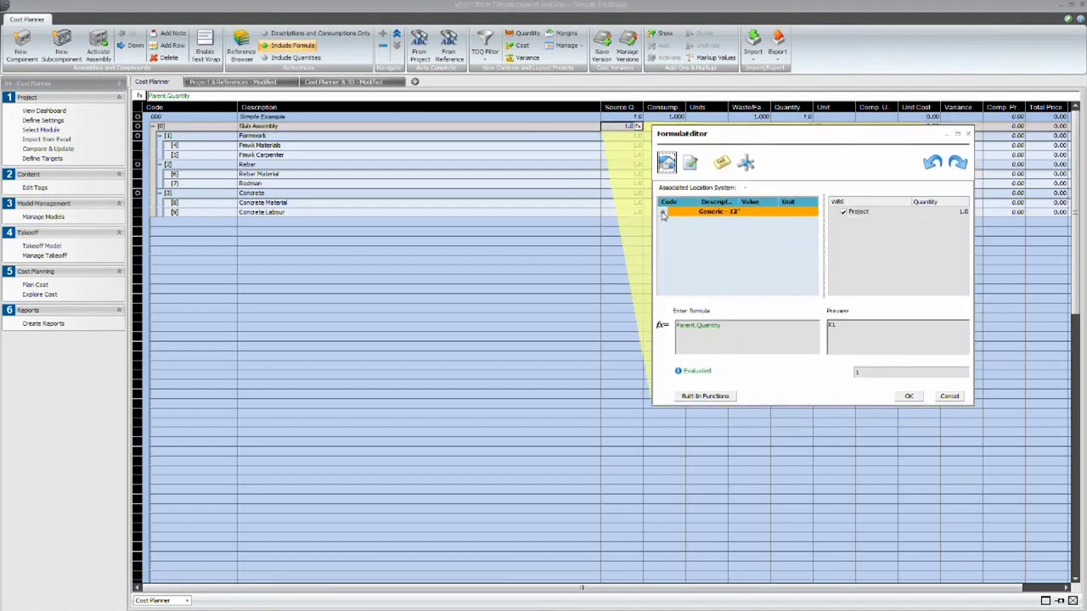
pyautogui.click(664, 213)
pyautogui.doubleClick(710, 325)
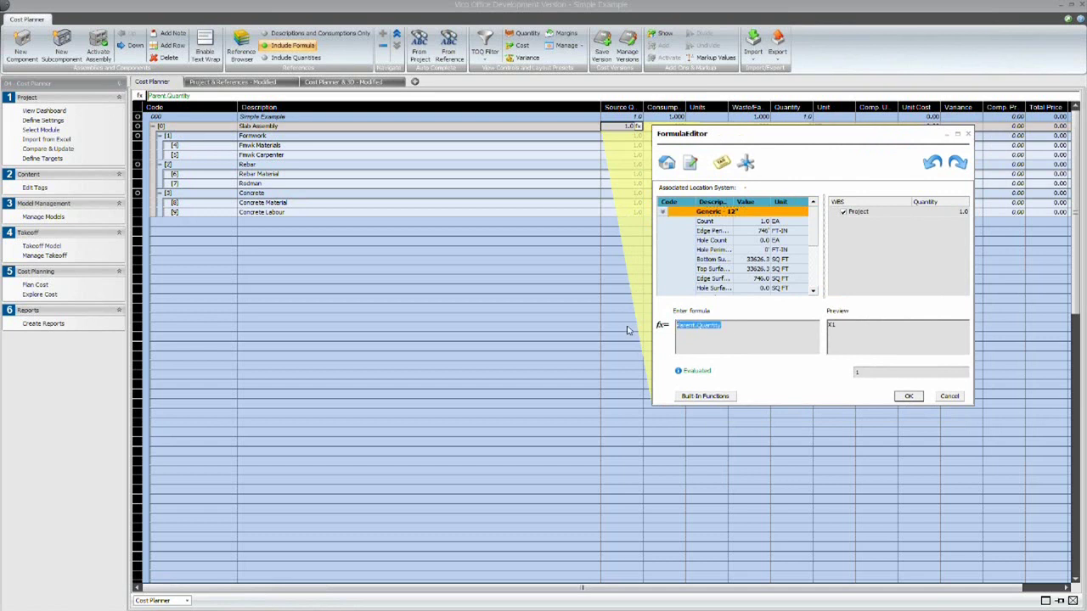
pyautogui.press('Delete')
pyautogui.doubleClick(729, 270)
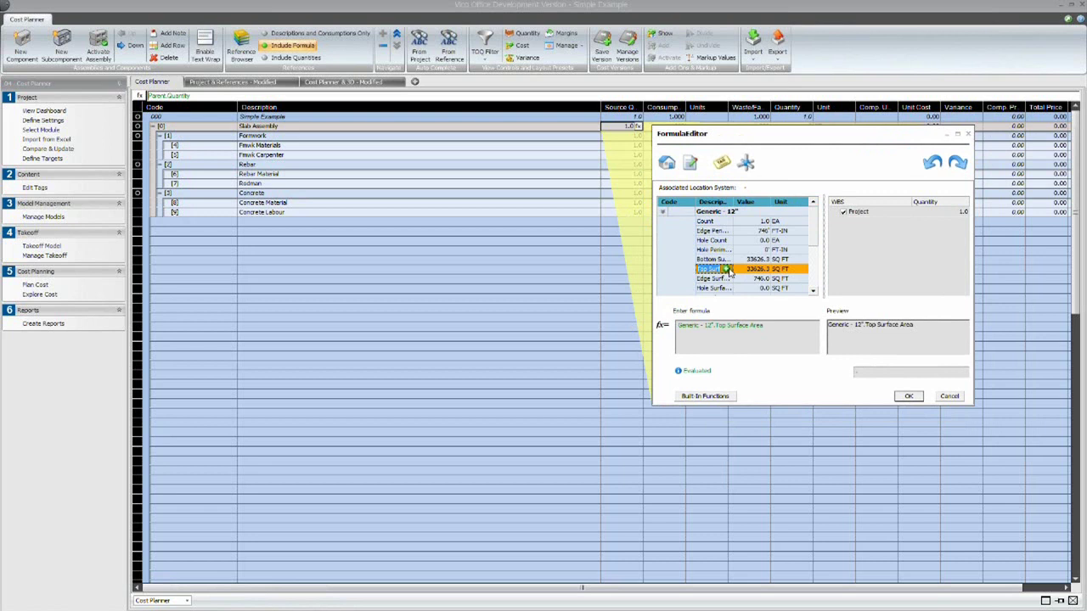
pyautogui.click(908, 396)
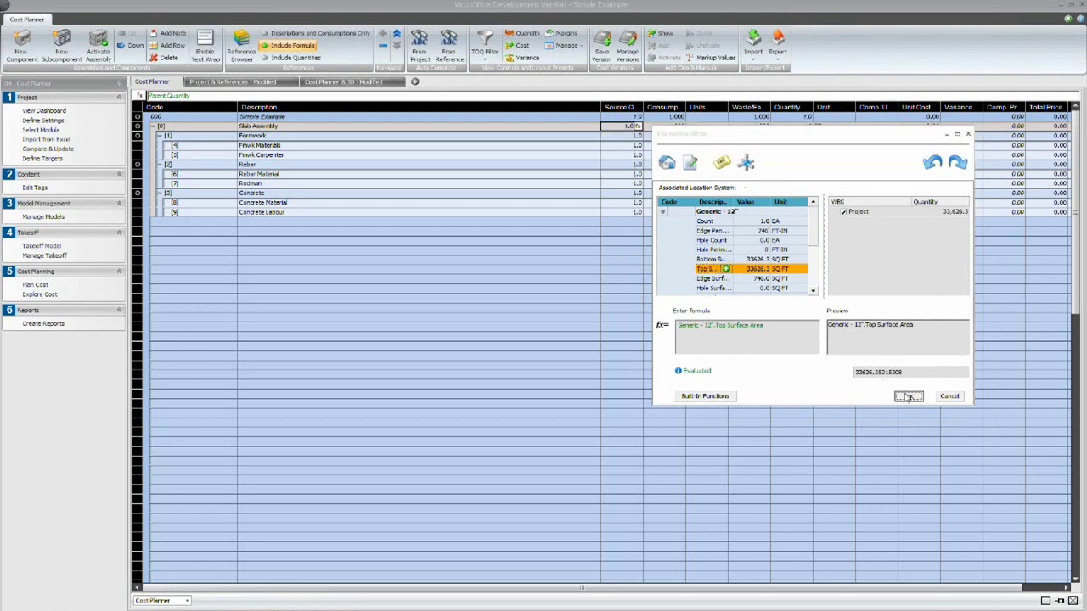
# Step: Replace Formwork's source quantity formula with the Edge Surface Area of the Generic - 12" takeoff item
pyautogui.click(633, 137)
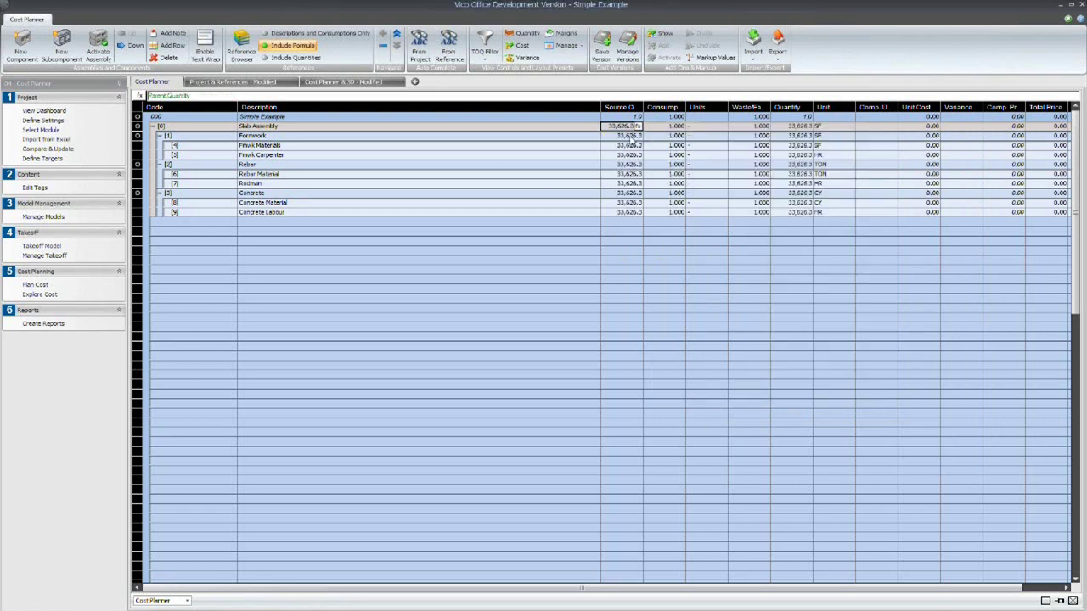
pyautogui.click(639, 136)
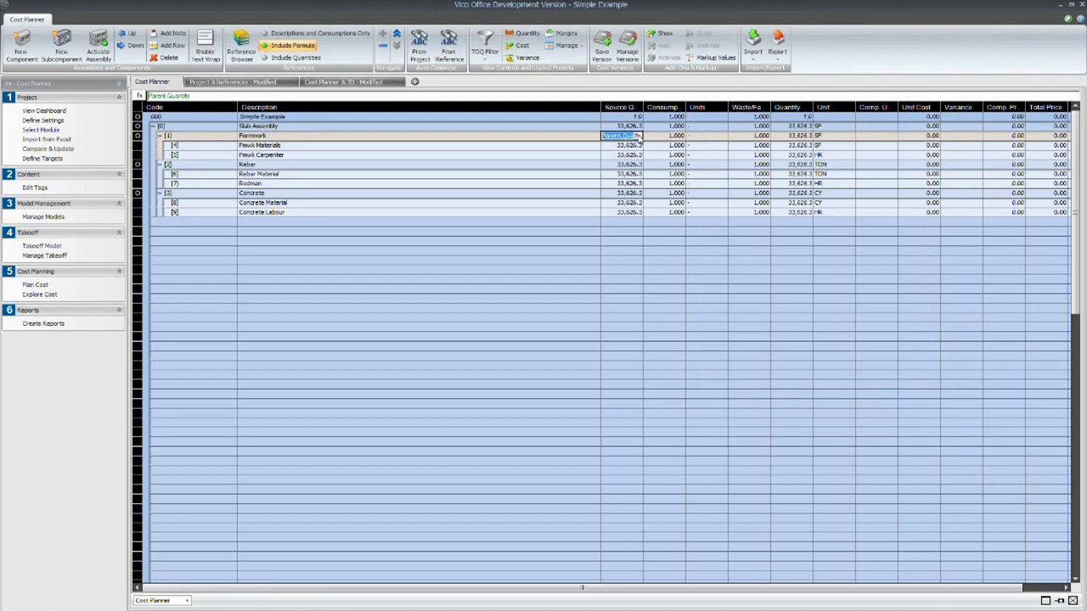
pyautogui.click(639, 135)
pyautogui.press('Delete')
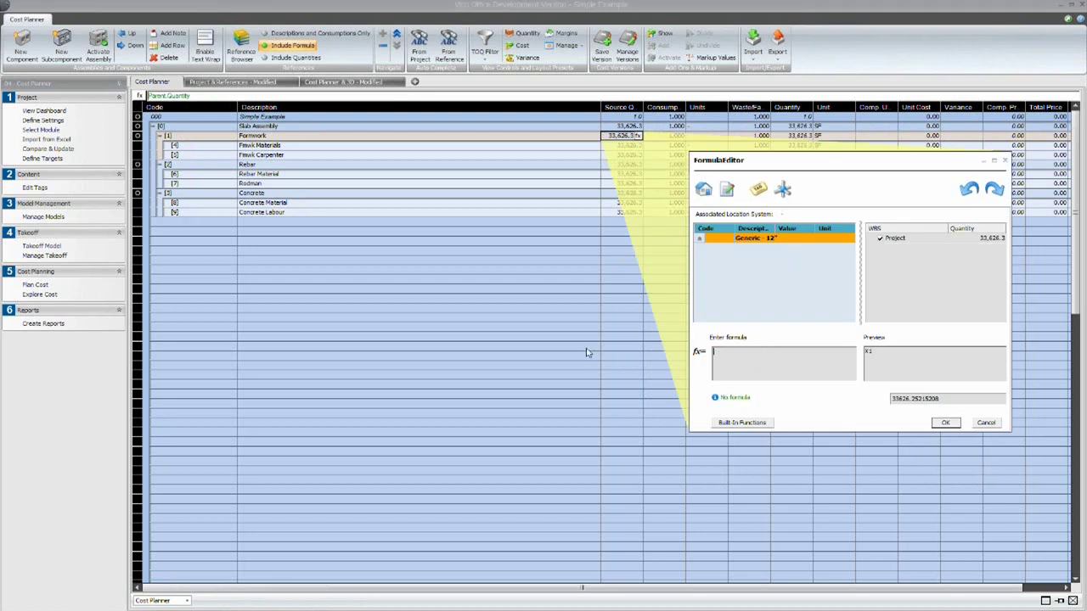
pyautogui.click(700, 239)
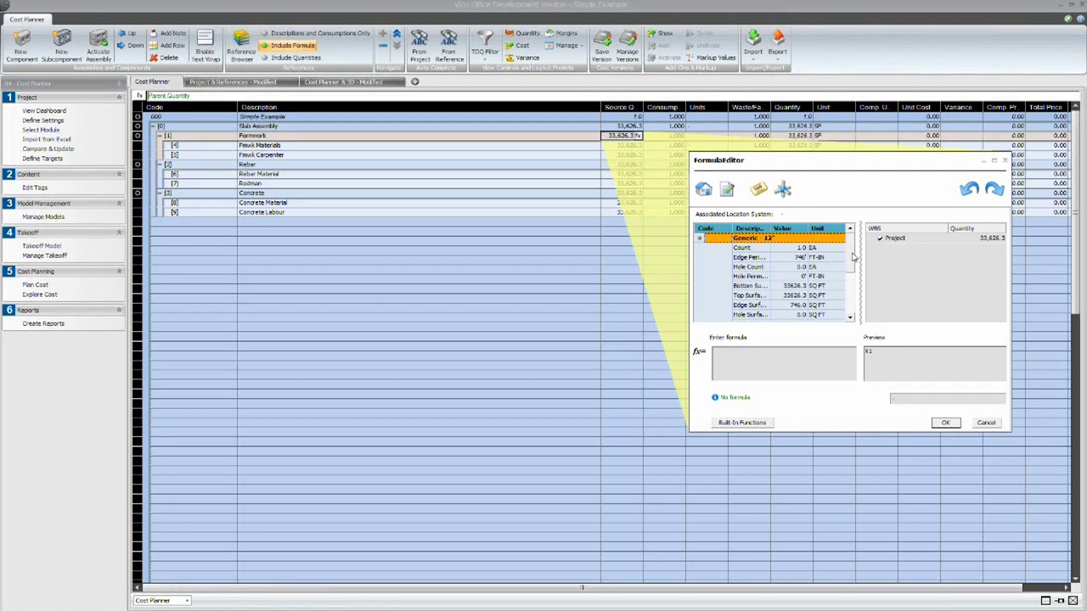
pyautogui.moveTo(848, 257); pyautogui.dragTo(848, 270)
pyautogui.doubleClick(764, 276)
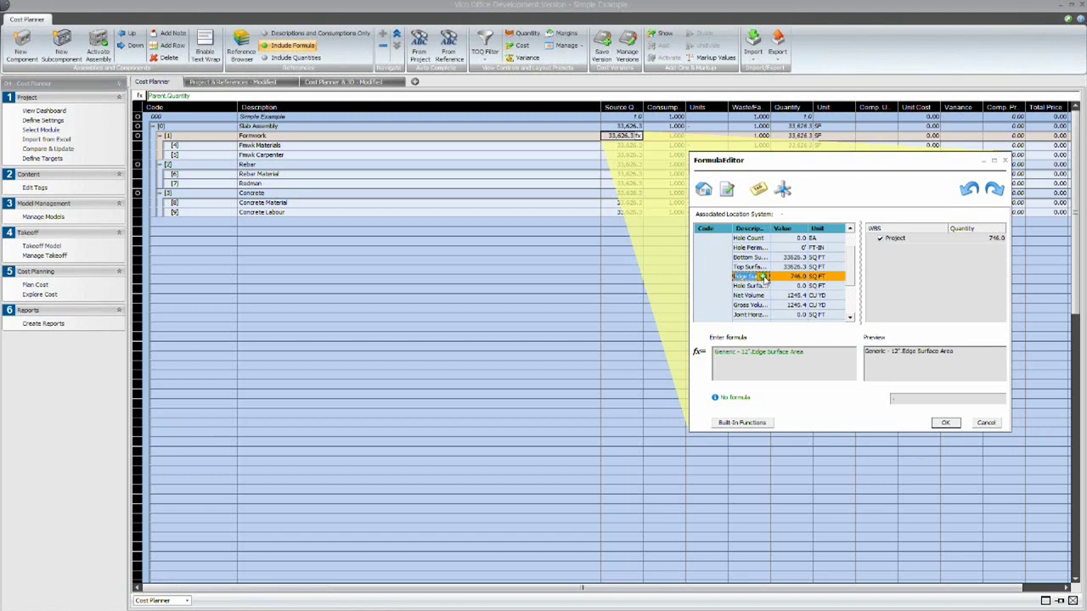
pyautogui.click(747, 424)
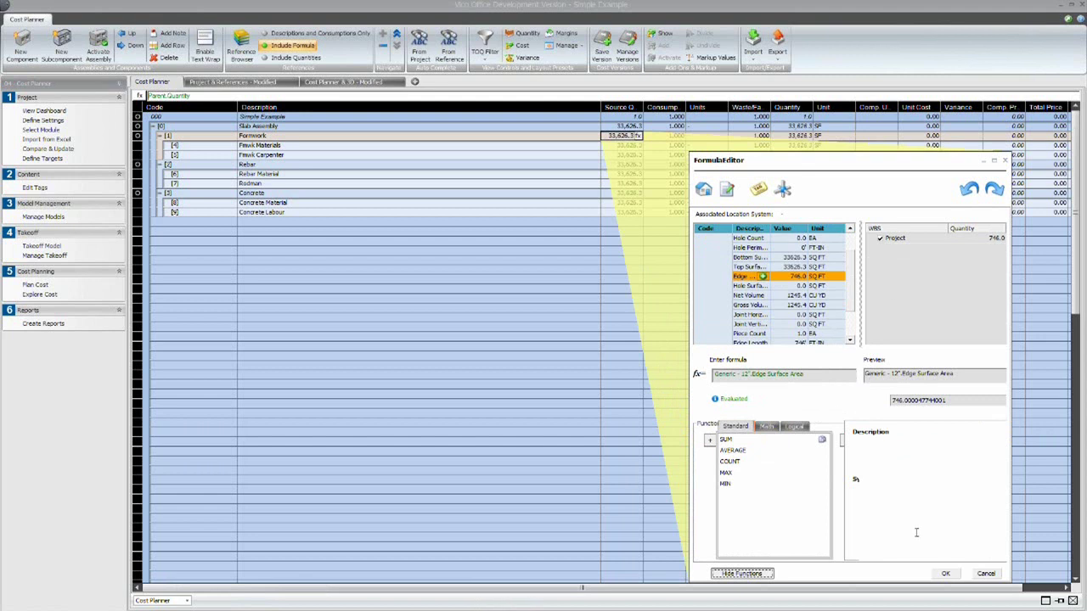
pyautogui.click(947, 575)
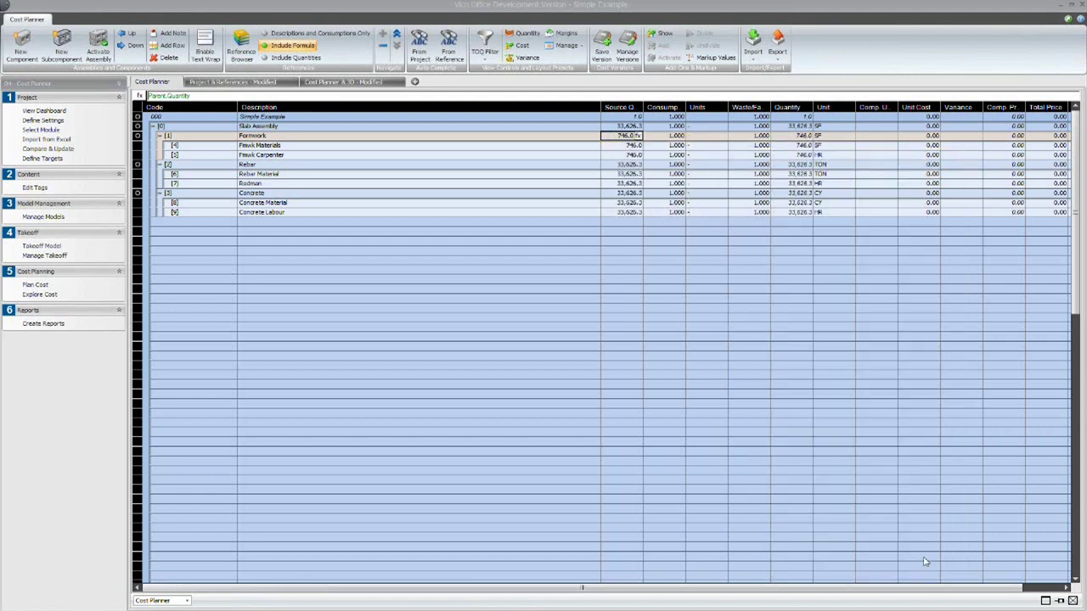
# Step: Set the consumption of Fmwk Carpenter to 0.25
pyautogui.click(634, 145)
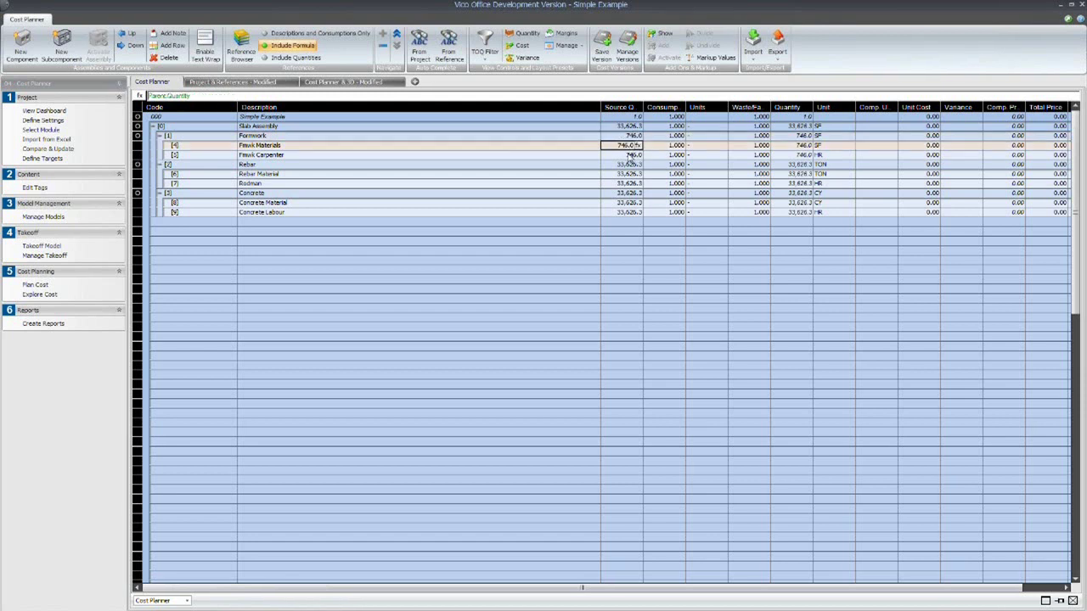
pyautogui.click(629, 156)
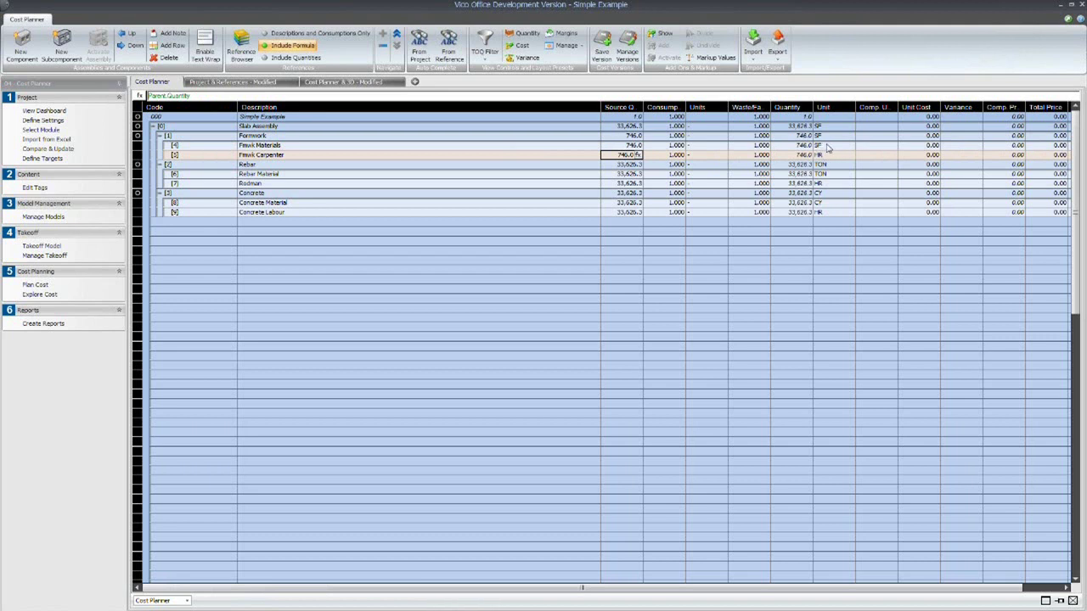
pyautogui.doubleClick(666, 158)
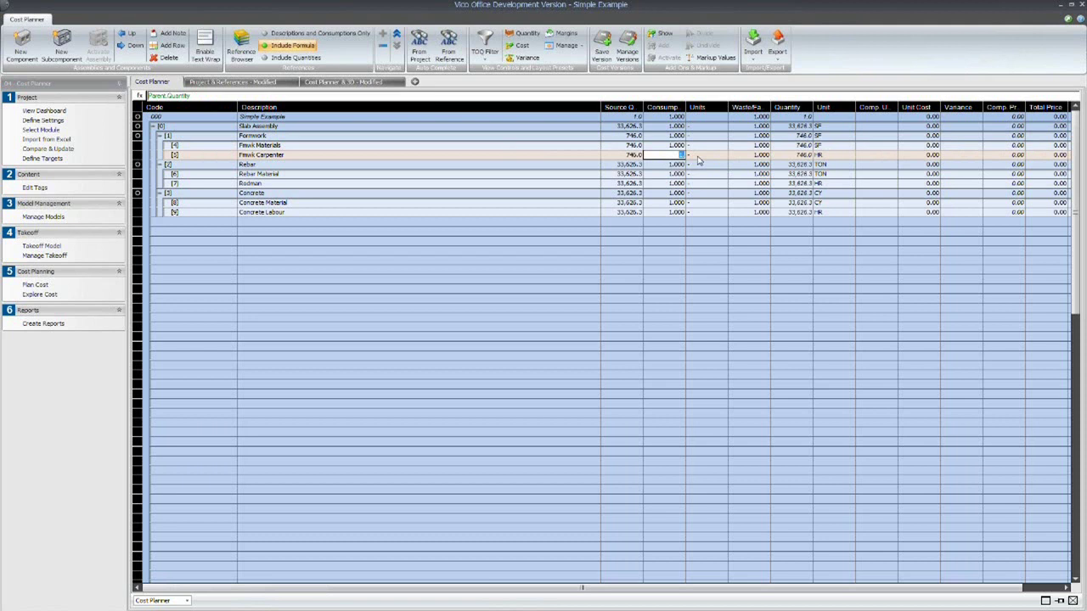
pyautogui.write('0.25')
pyautogui.press('Return')
# Step: Replace Rebar's source quantity formula with the Net Volume of the Generic - 12" takeoff item
pyautogui.click(628, 165)
pyautogui.click(629, 164)
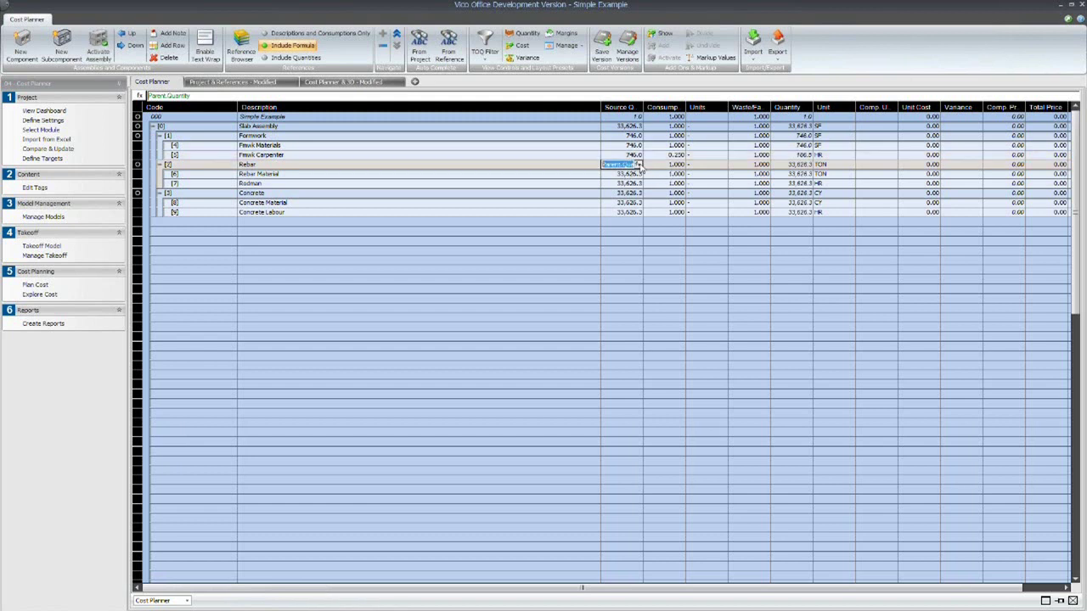
pyautogui.click(638, 165)
pyautogui.click(700, 267)
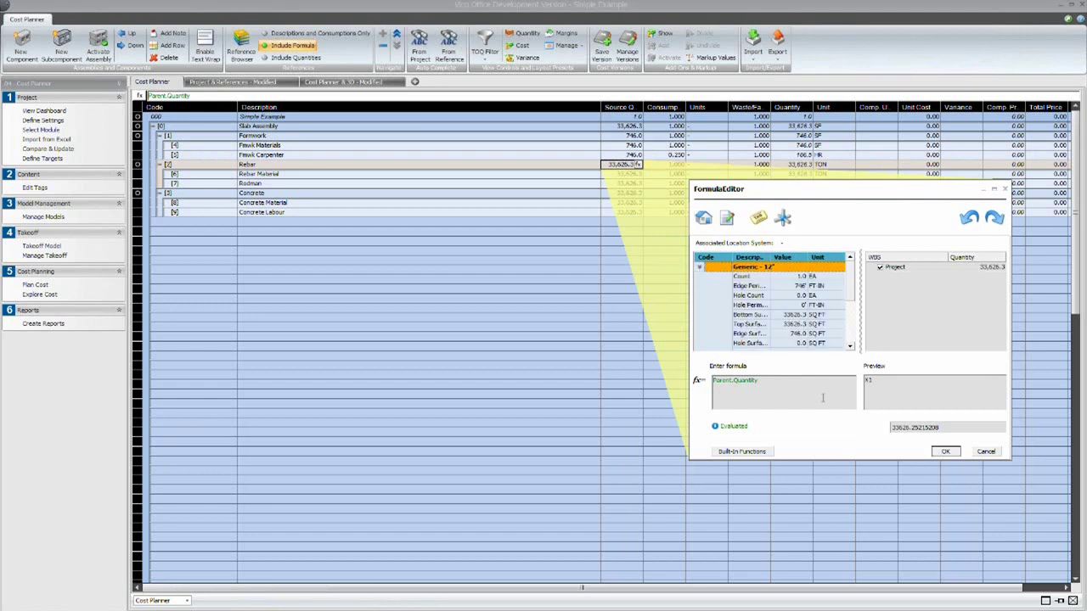
pyautogui.moveTo(758, 381); pyautogui.dragTo(637, 382)
pyautogui.press('BackSpace')
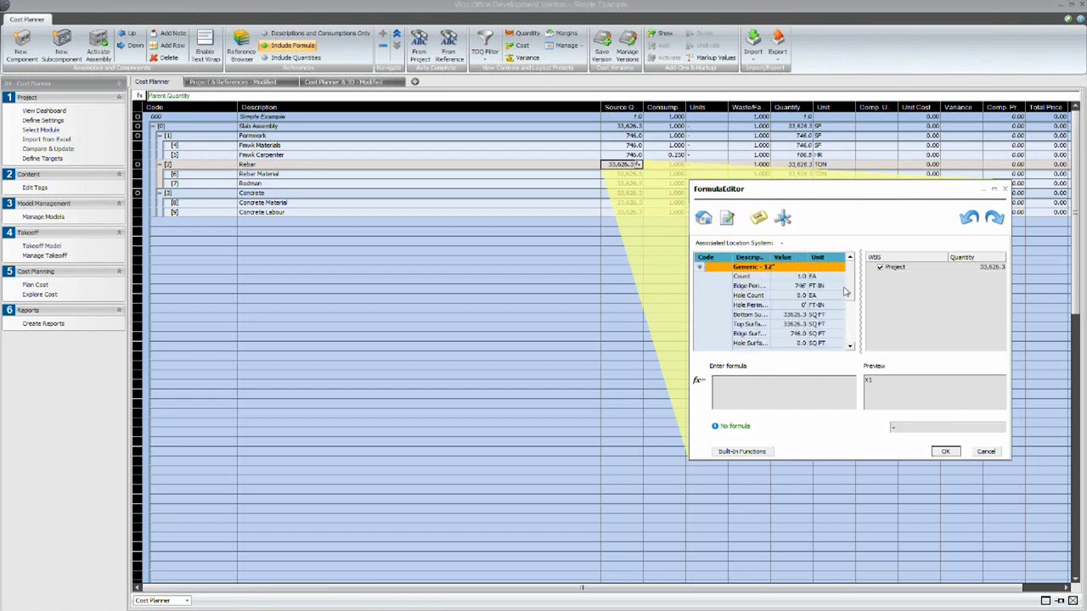
pyautogui.moveTo(849, 292); pyautogui.dragTo(850, 306)
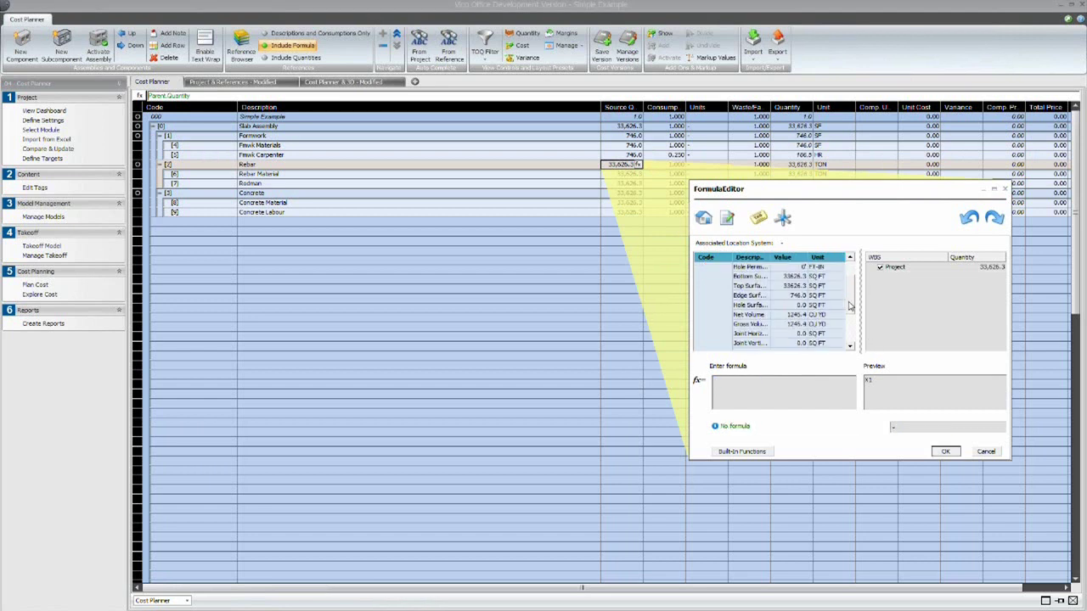
pyautogui.doubleClick(769, 315)
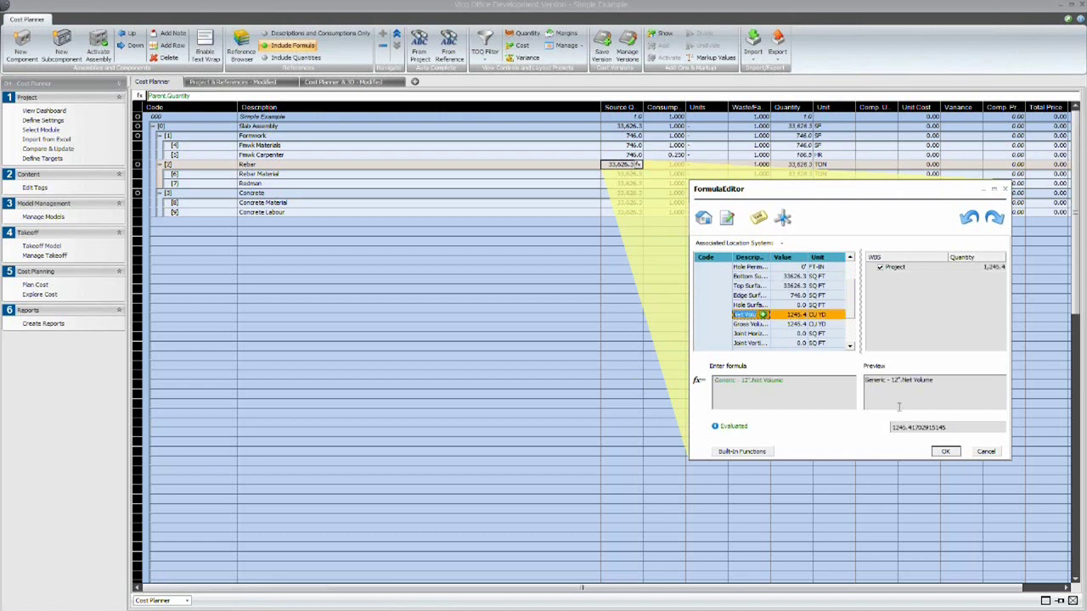
pyautogui.click(945, 451)
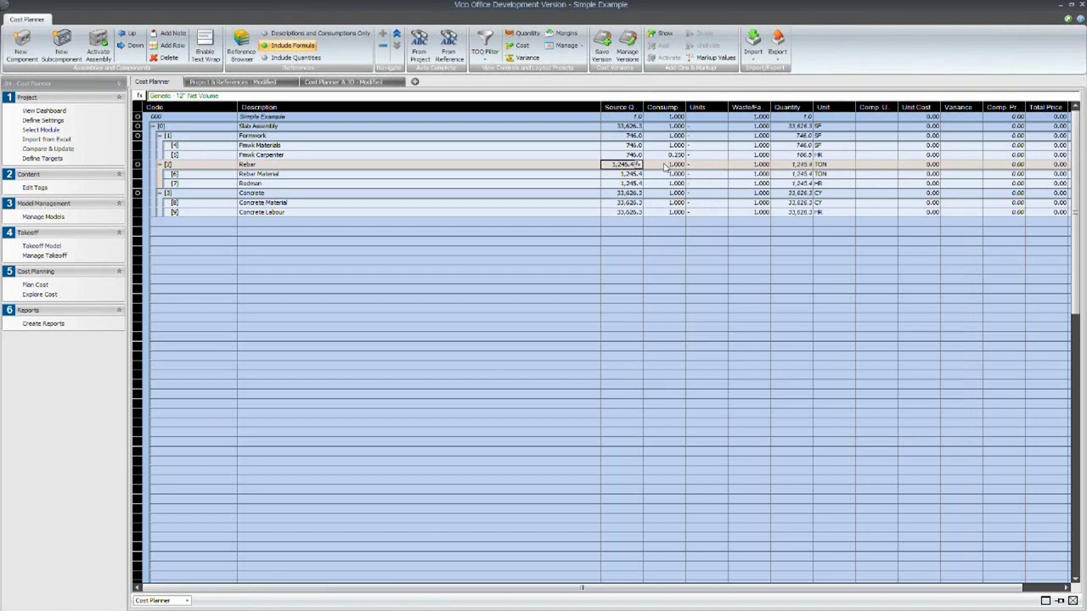
# Step: Set the consumption of Rebar to 0.1 and of Rodman to 15
pyautogui.doubleClick(669, 165)
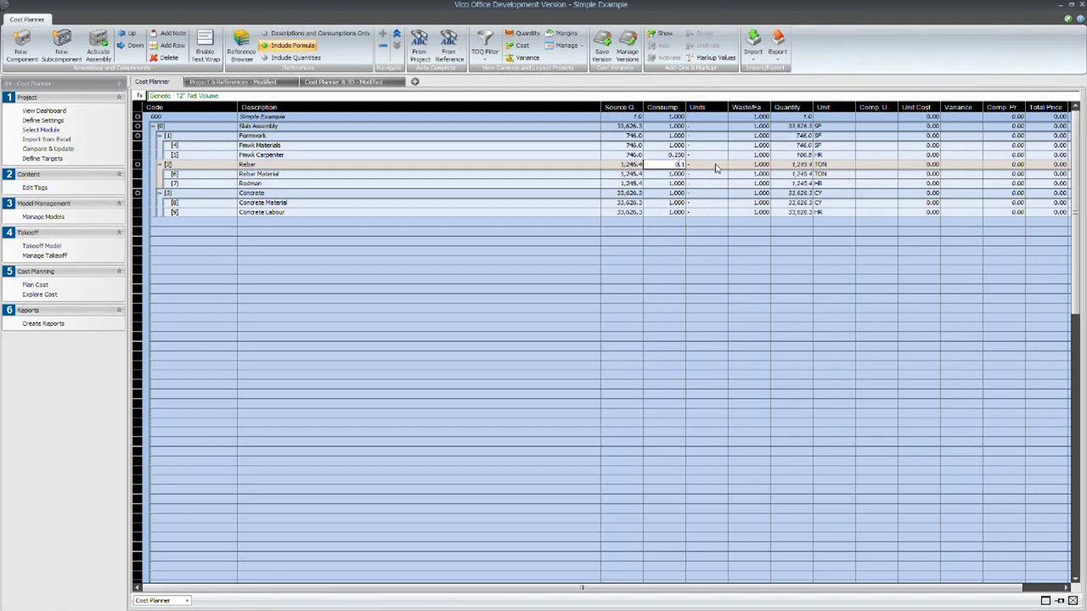
pyautogui.press('Return')
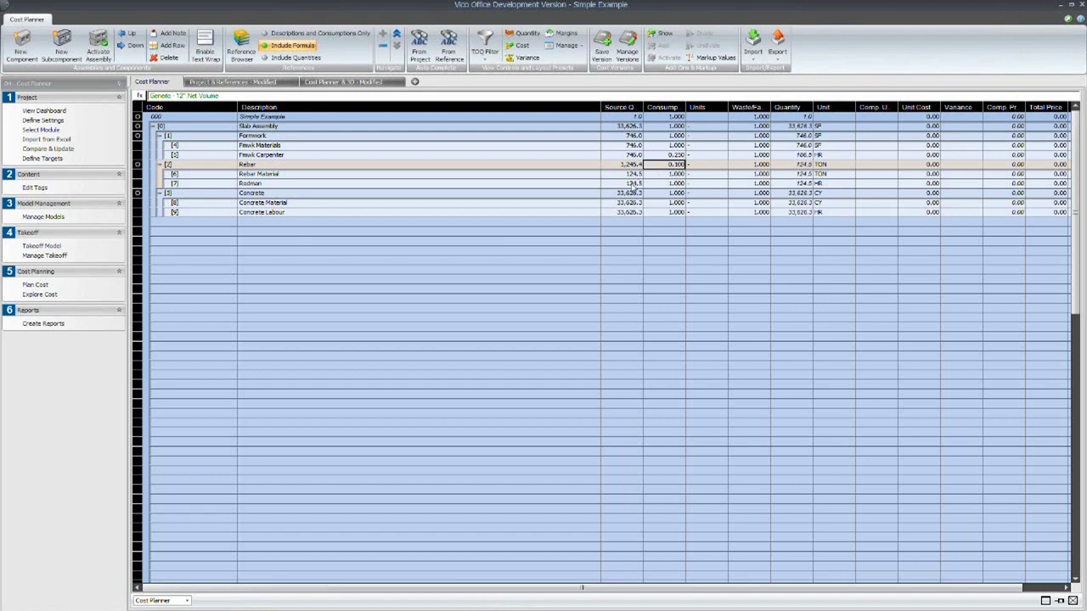
pyautogui.click(634, 184)
pyautogui.click(671, 184)
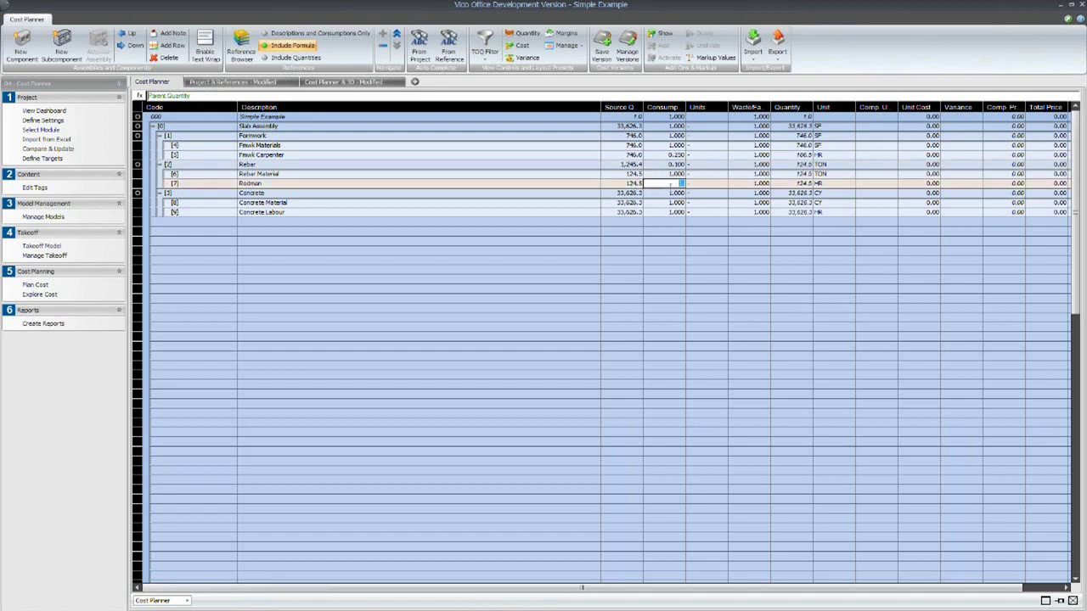
pyautogui.write('15')
pyautogui.press('Return')
# Step: Copy Rebar's Generic - 12" Net Volume formula into Concrete's source quantity, replacing the parent quantity reference
pyautogui.click(630, 166)
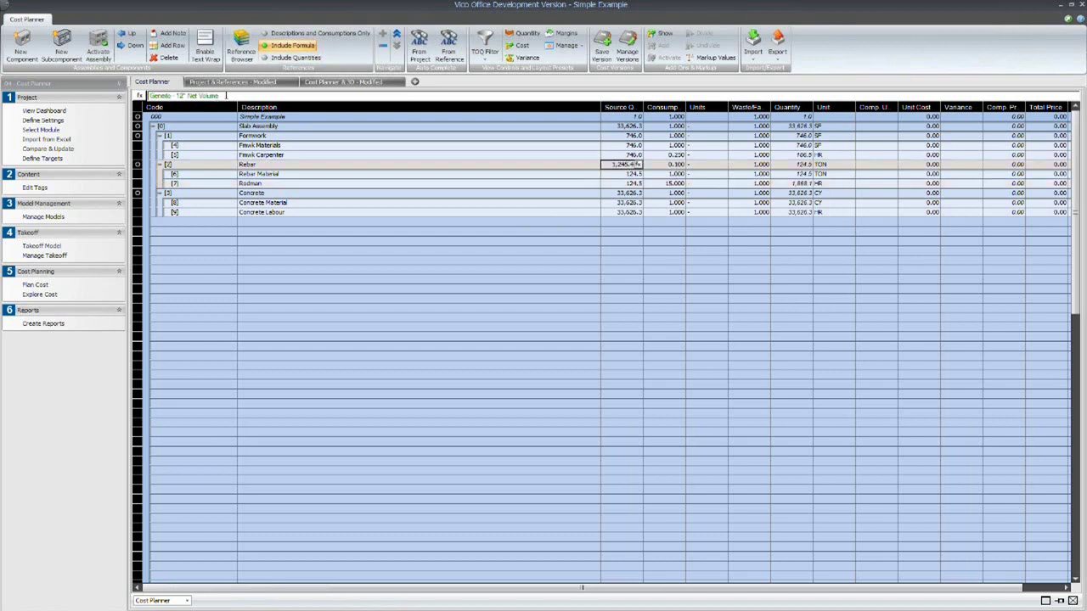
pyautogui.moveTo(226, 95); pyautogui.dragTo(149, 95)
pyautogui.click(633, 194)
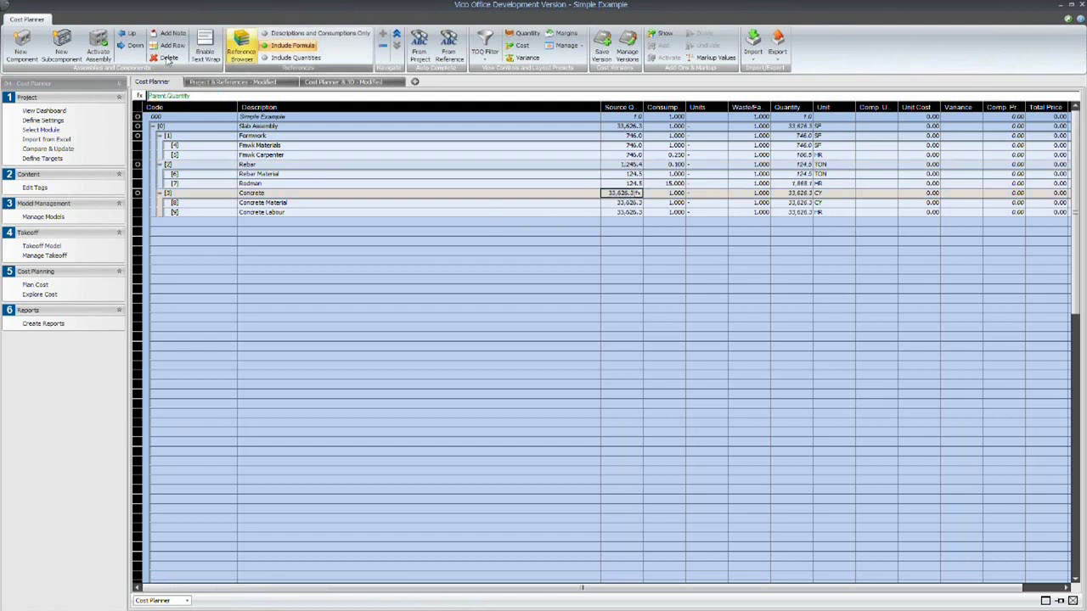
pyautogui.moveTo(192, 95); pyautogui.dragTo(121, 91)
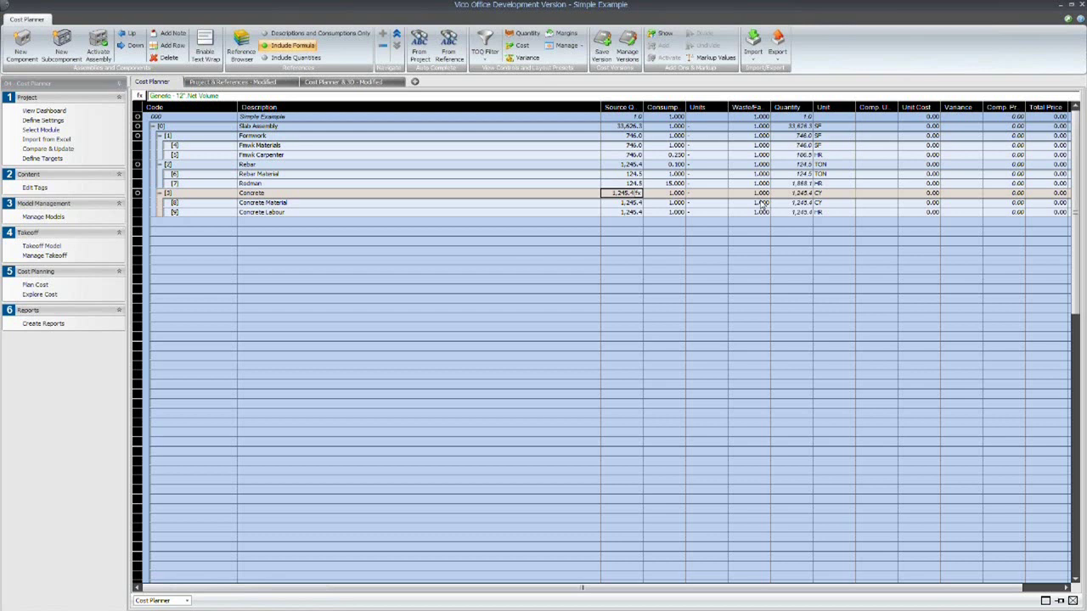
pyautogui.click(640, 233)
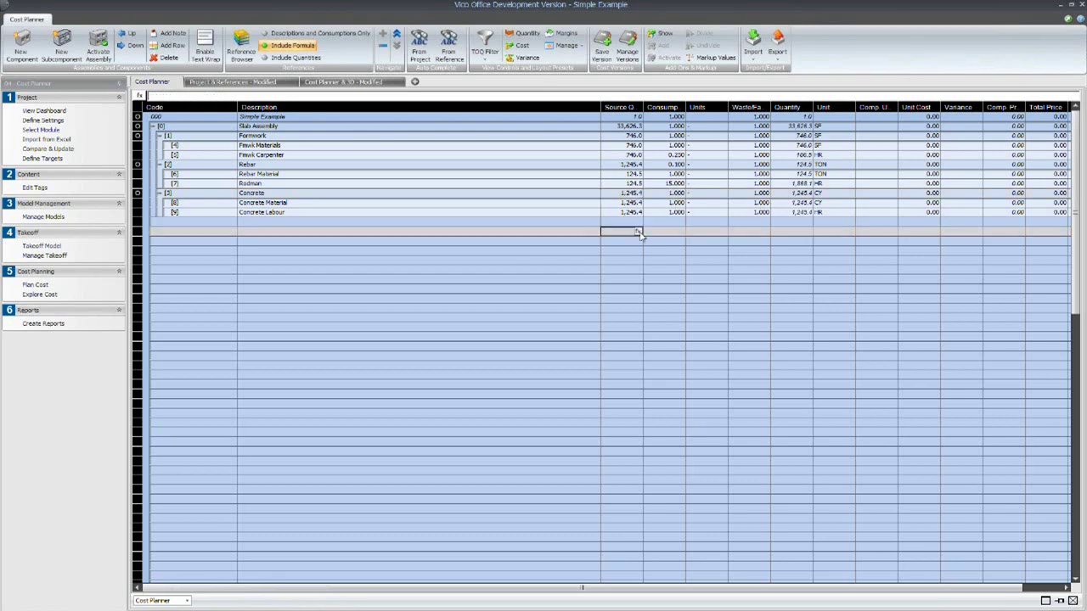